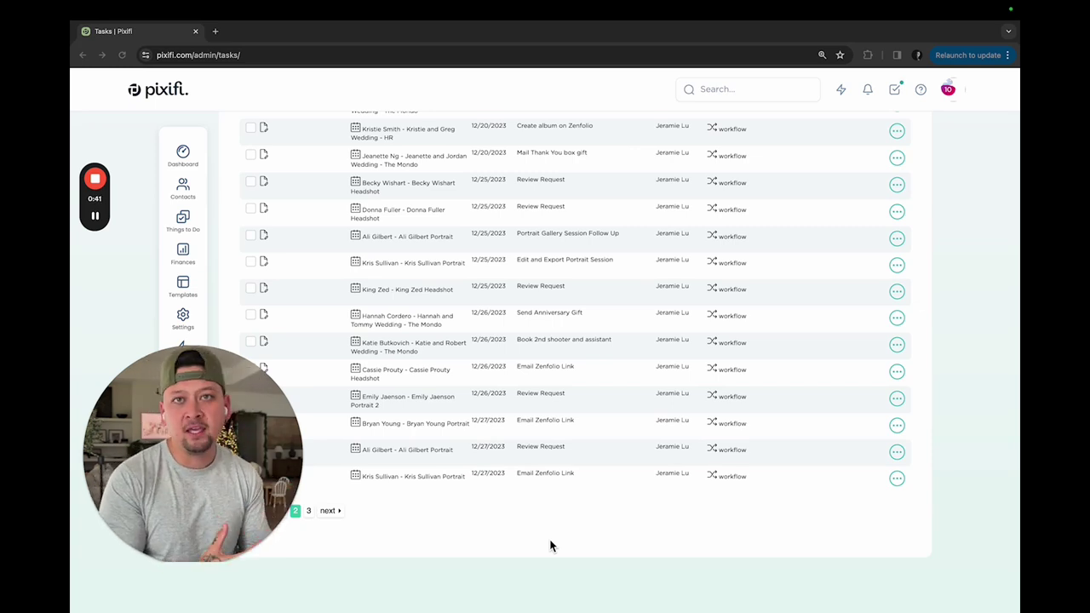
Step: Scroll back up to the top of the All Overdue Tasks list on the Tasks page
scroll(550, 545, up, 3)
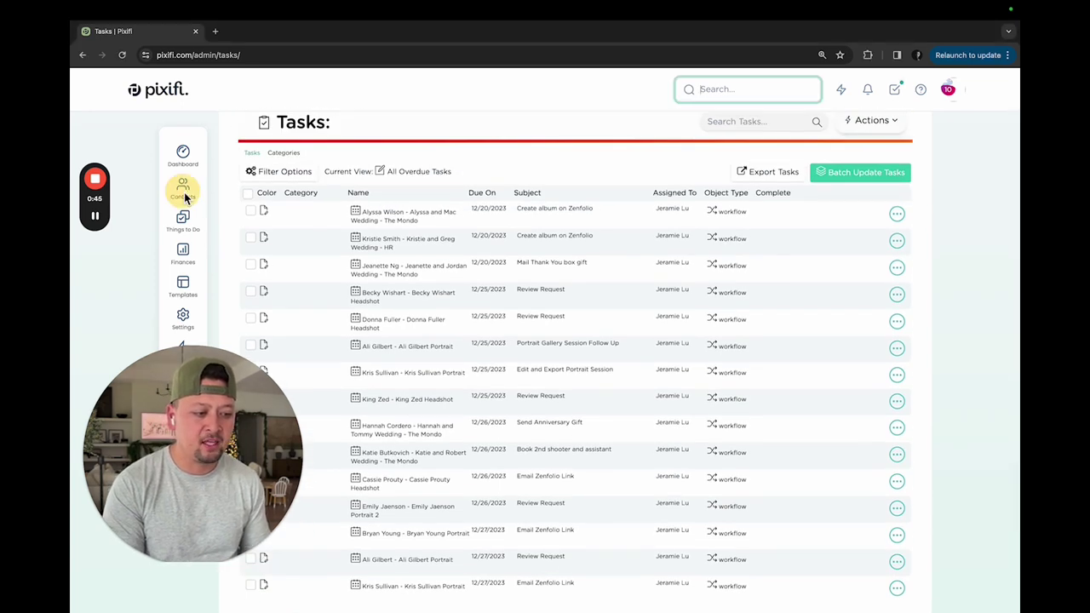
Step: From Contacts > Leads, start a new lead via Actions > Add New Lead
mouse_move(183, 196)
click(264, 217)
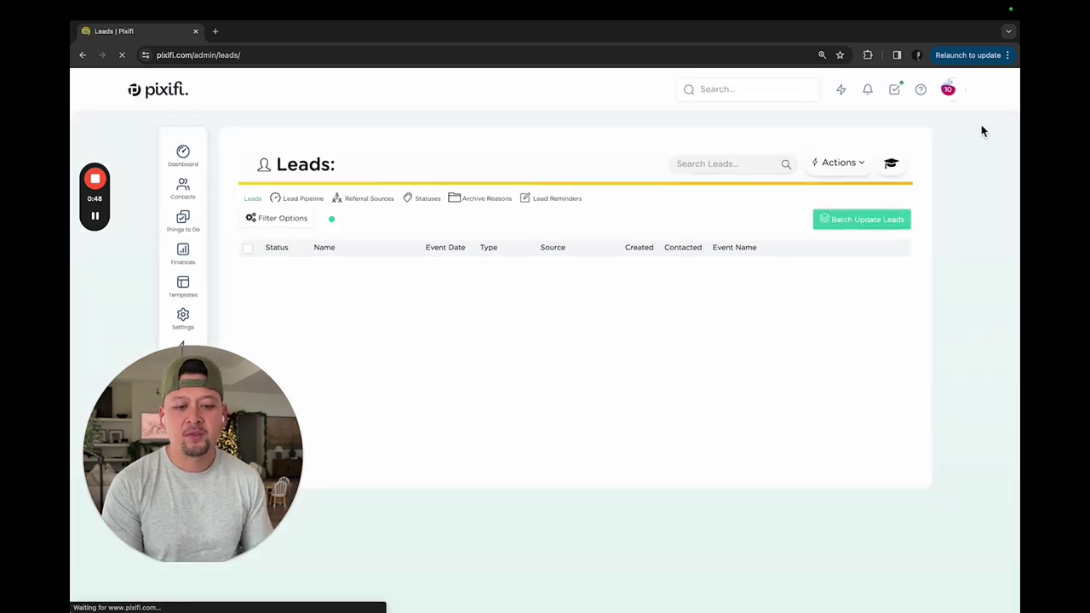
click(839, 162)
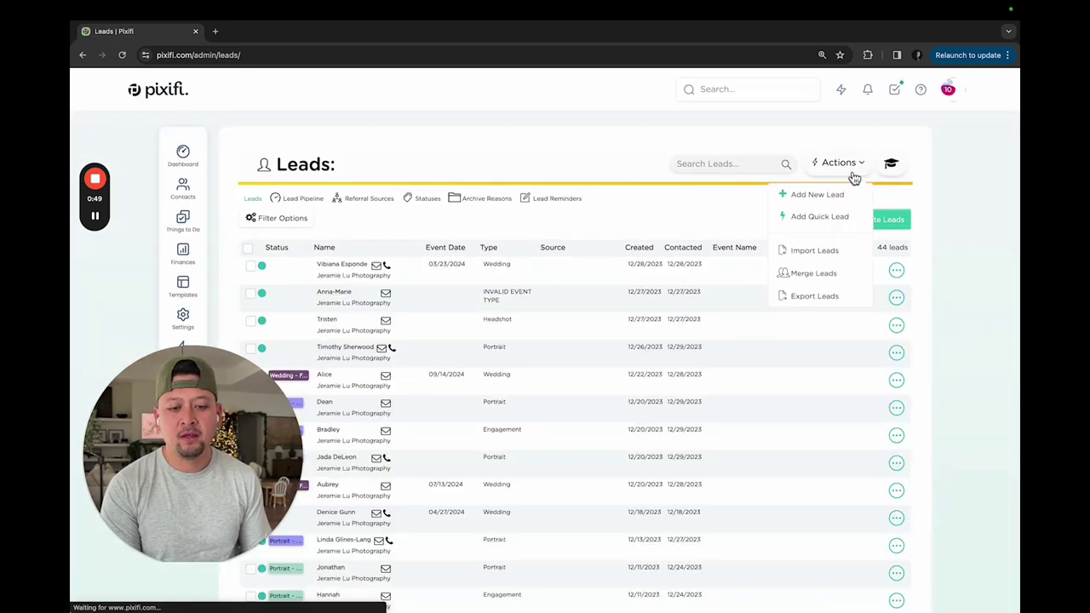
click(841, 198)
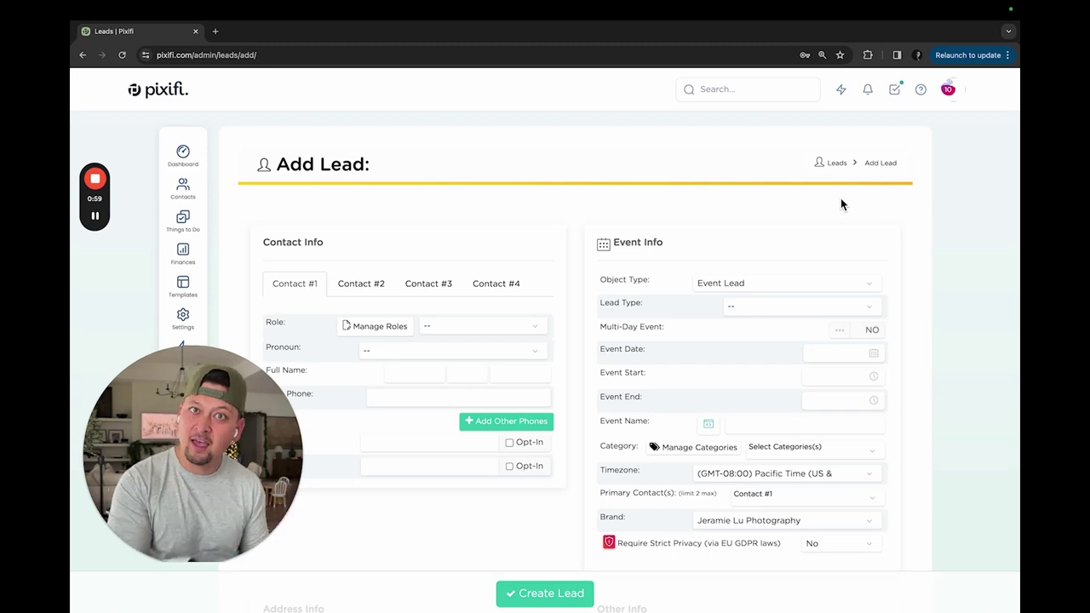
click(748, 89)
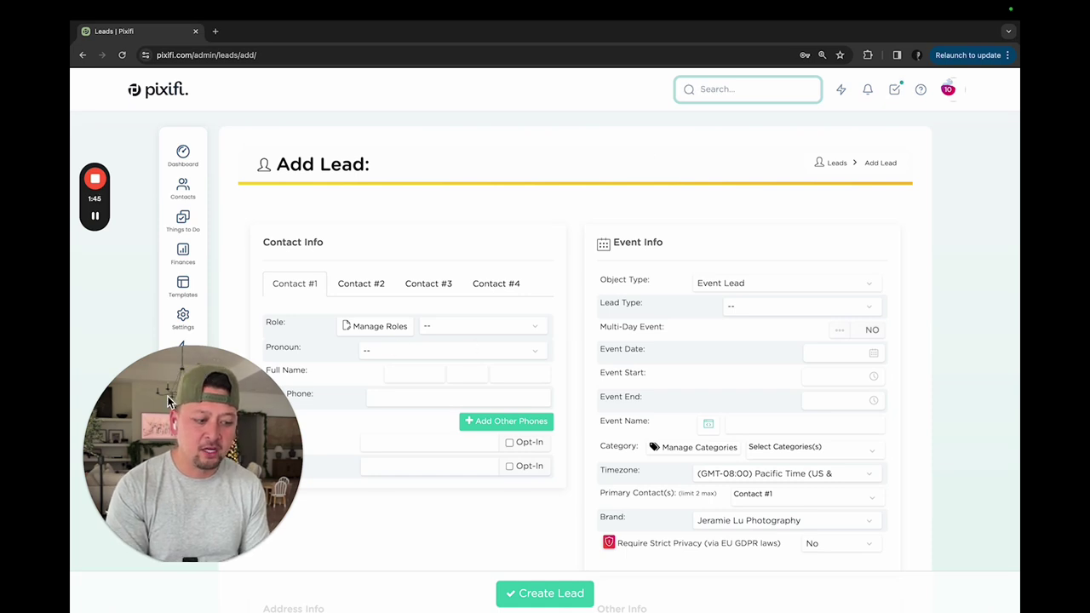
drag(167, 401, 899, 436)
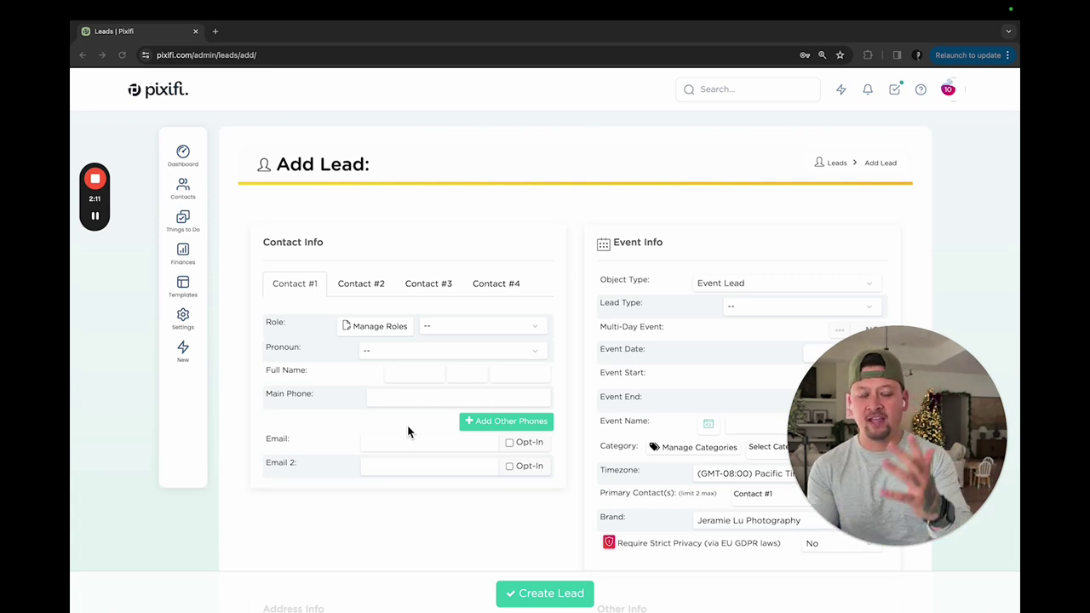
mouse_move(889, 552)
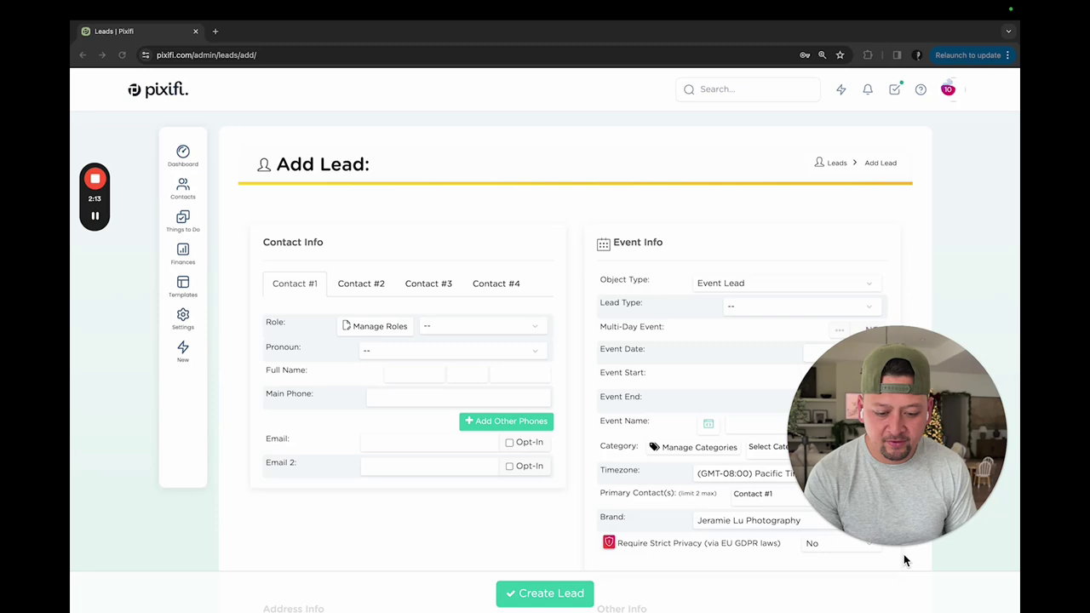
click(881, 549)
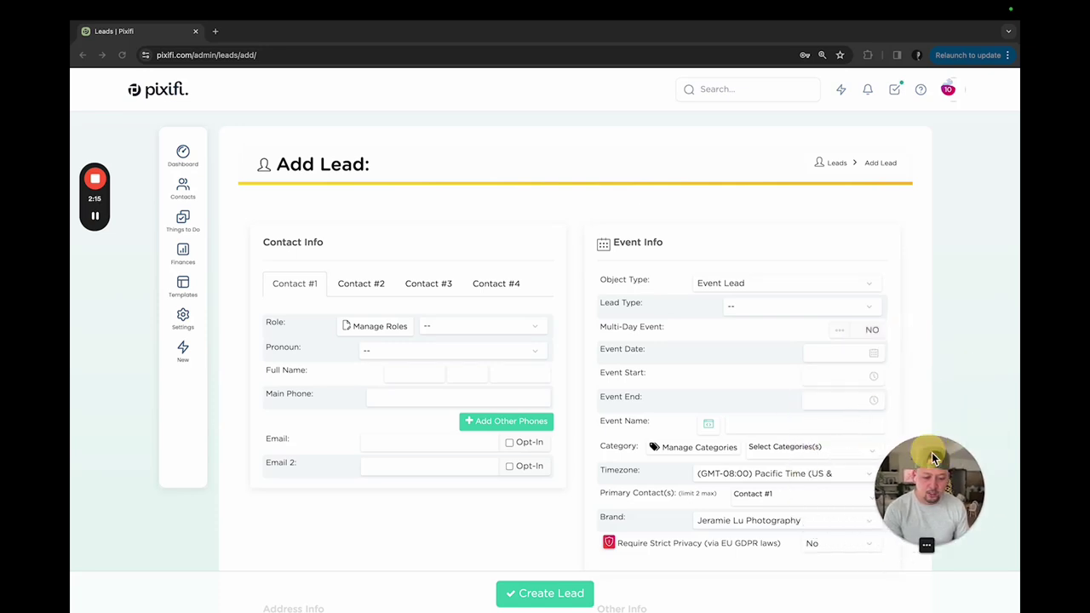
drag(960, 464, 569, 74)
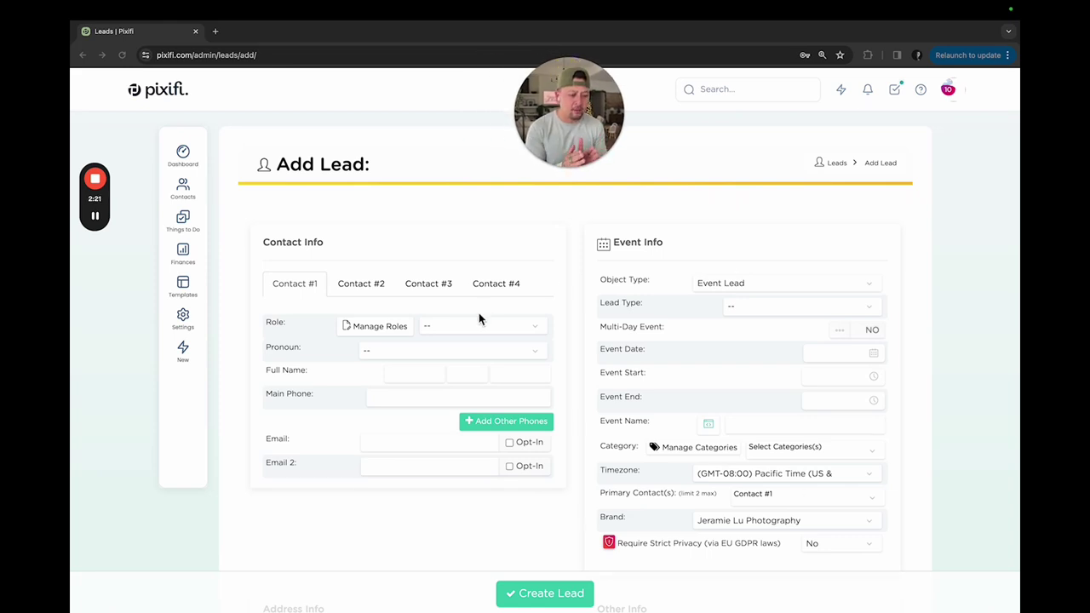
scroll(689, 297, down, 2)
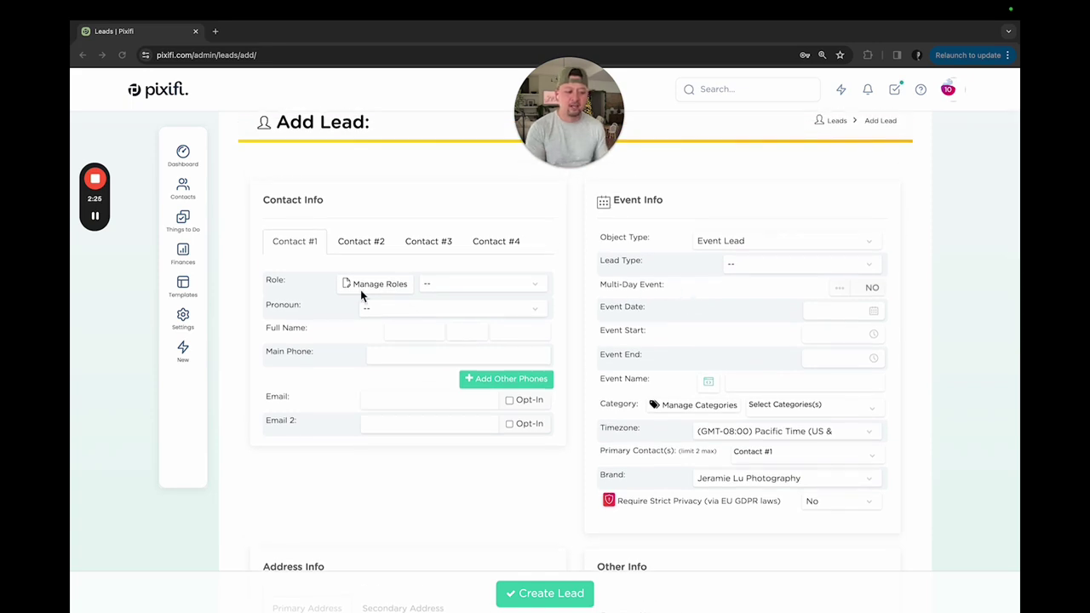
click(298, 205)
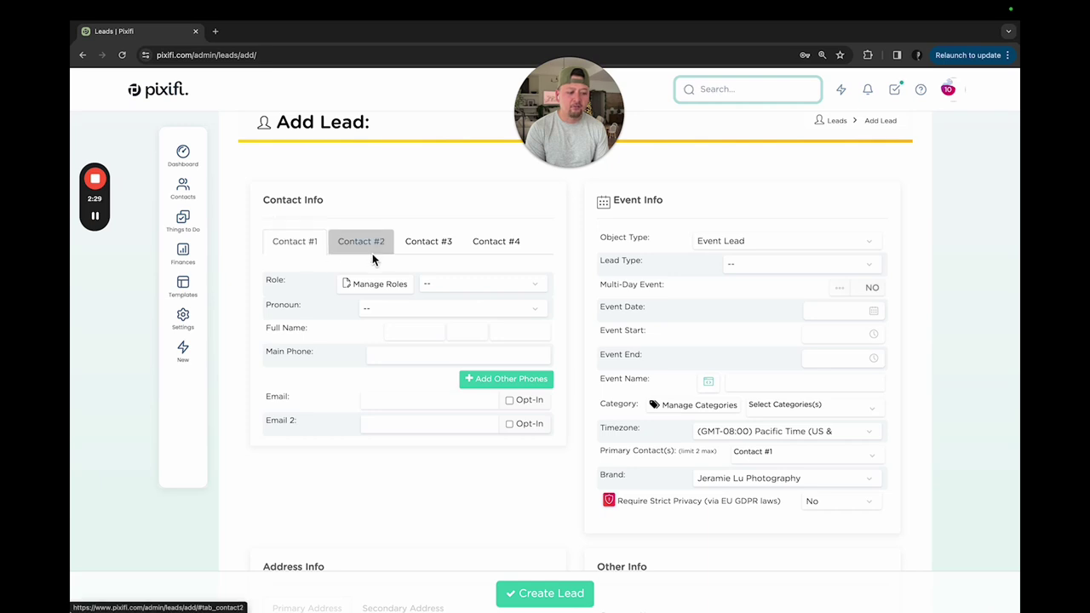
click(305, 241)
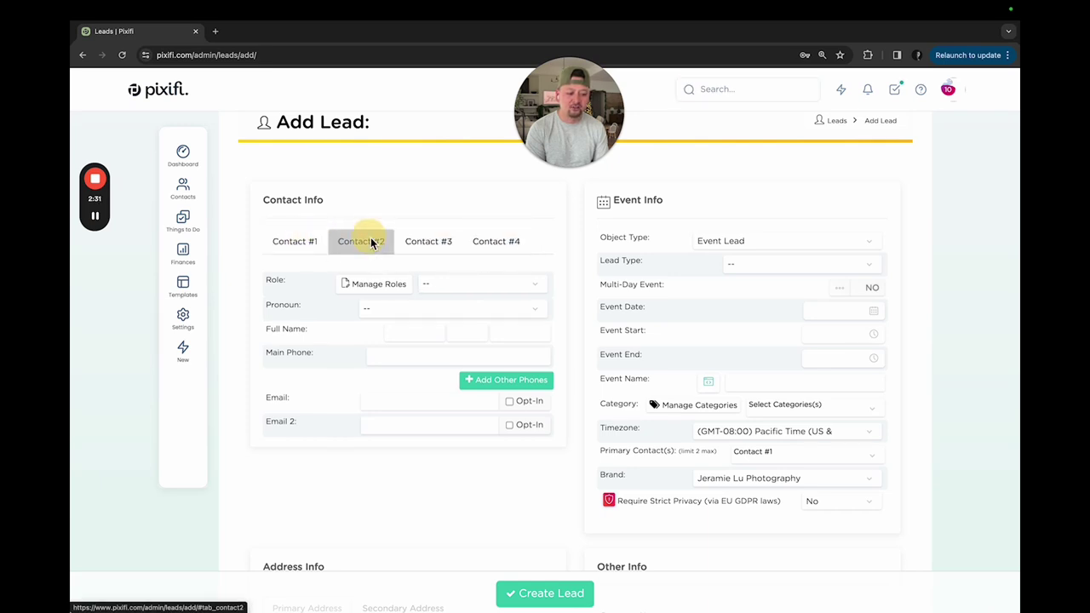
click(430, 243)
click(313, 249)
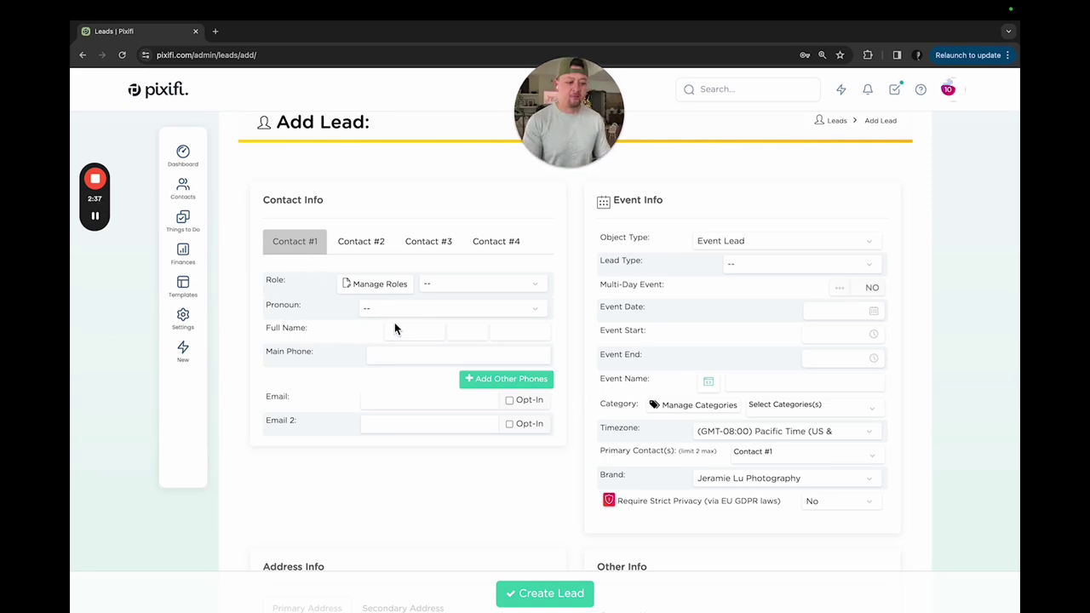
click(374, 245)
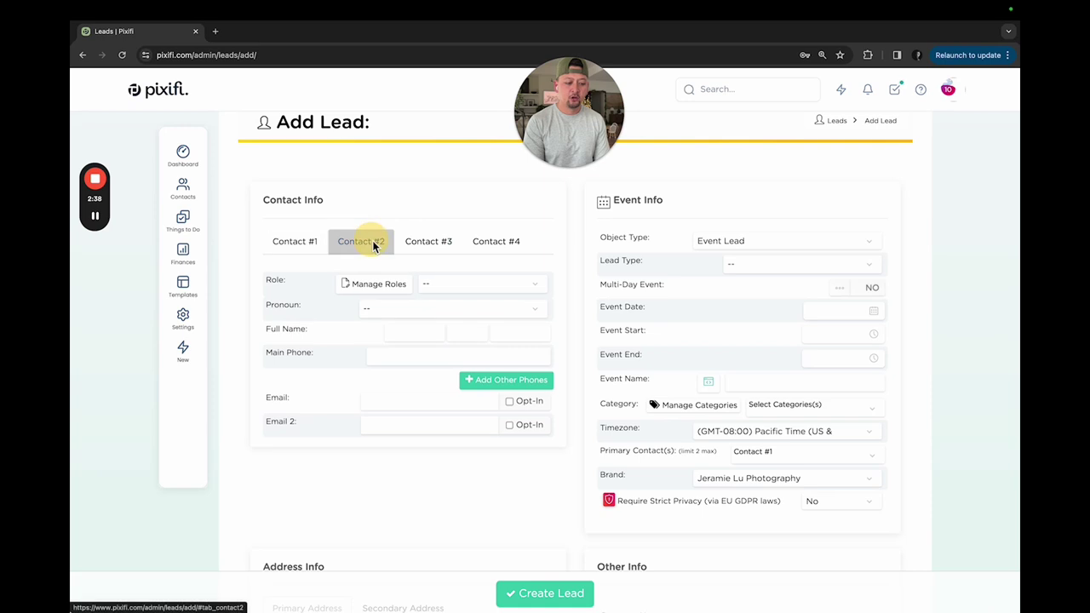
click(444, 244)
click(499, 245)
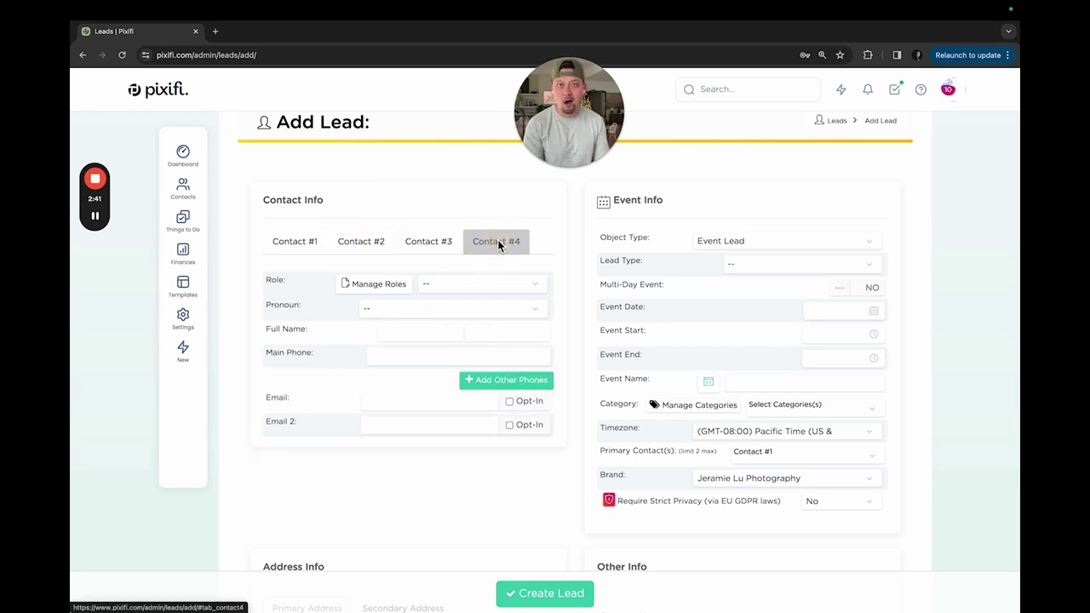
click(426, 246)
click(516, 252)
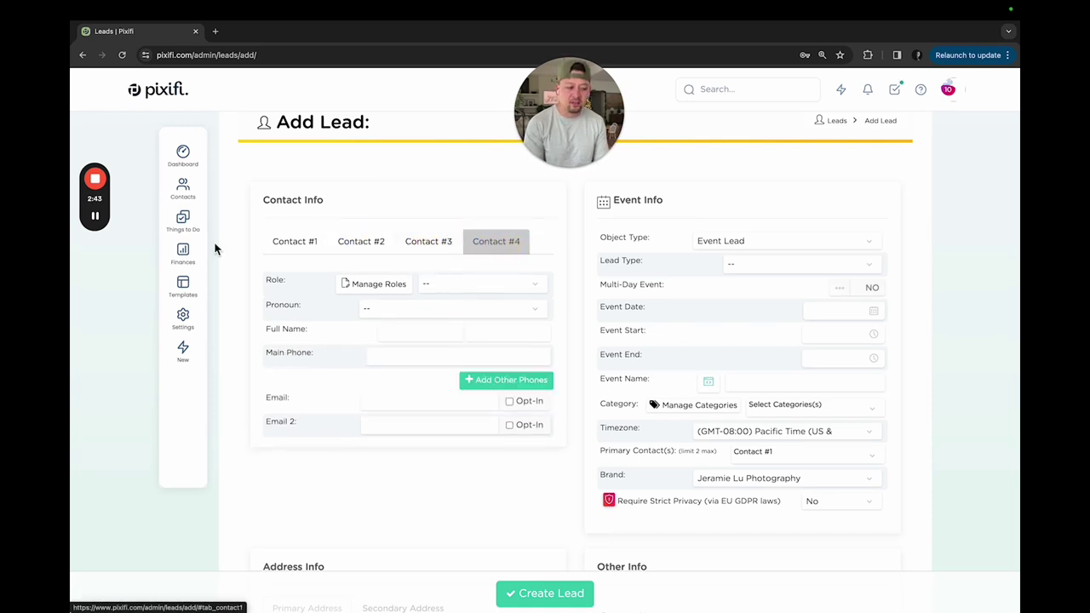
click(310, 249)
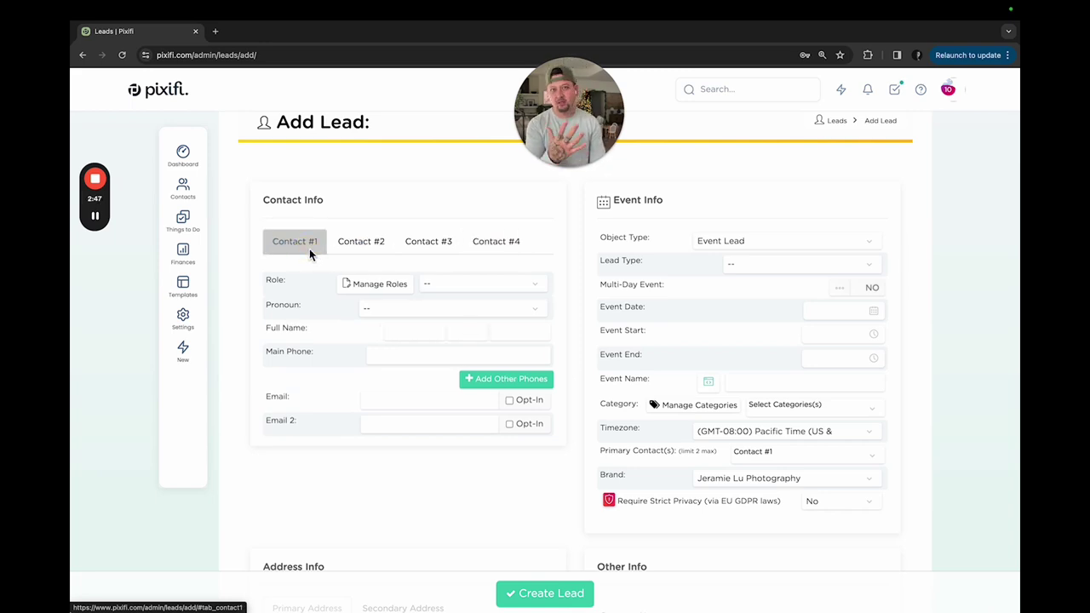
click(360, 245)
click(429, 243)
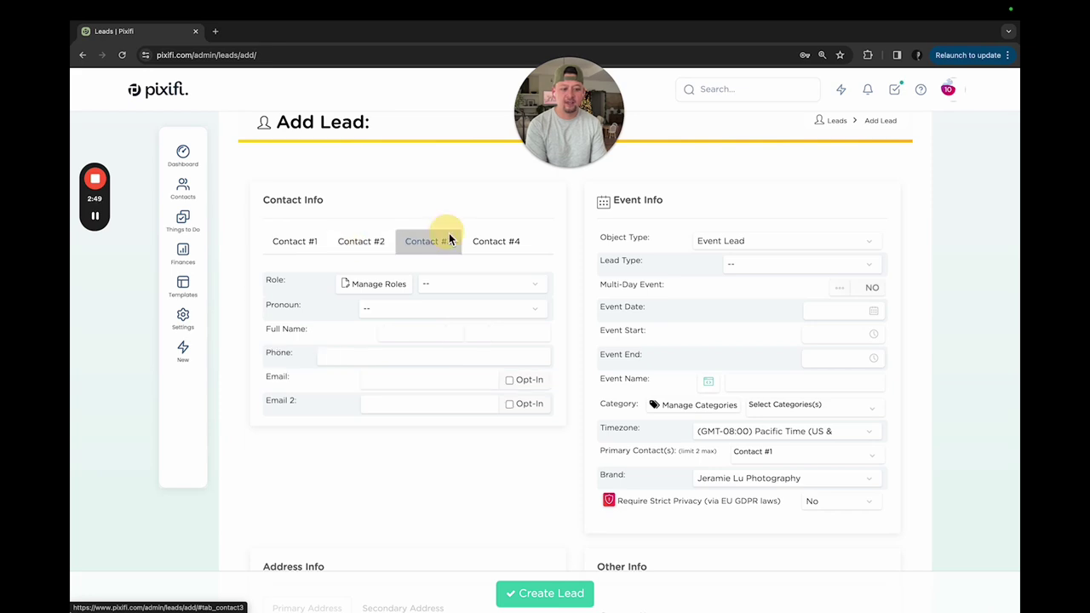
click(309, 241)
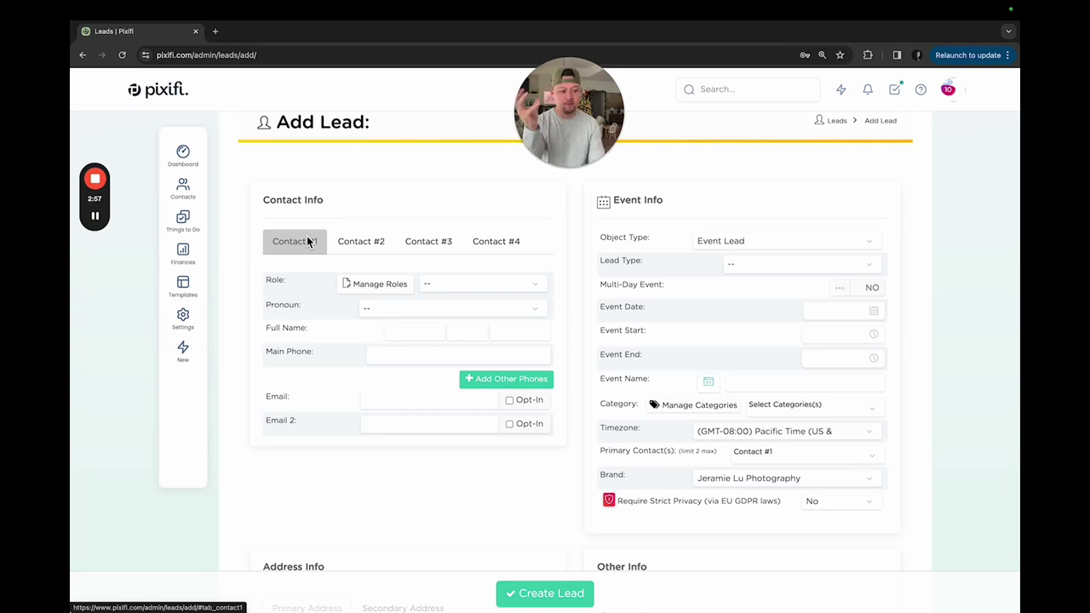
click(543, 293)
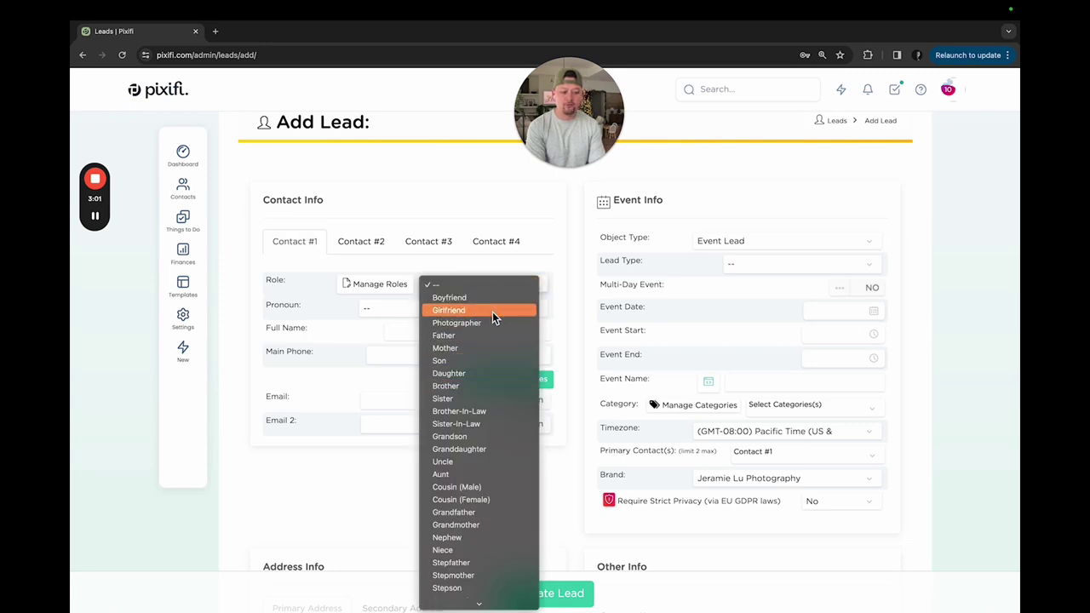
scroll(467, 508, down, 3)
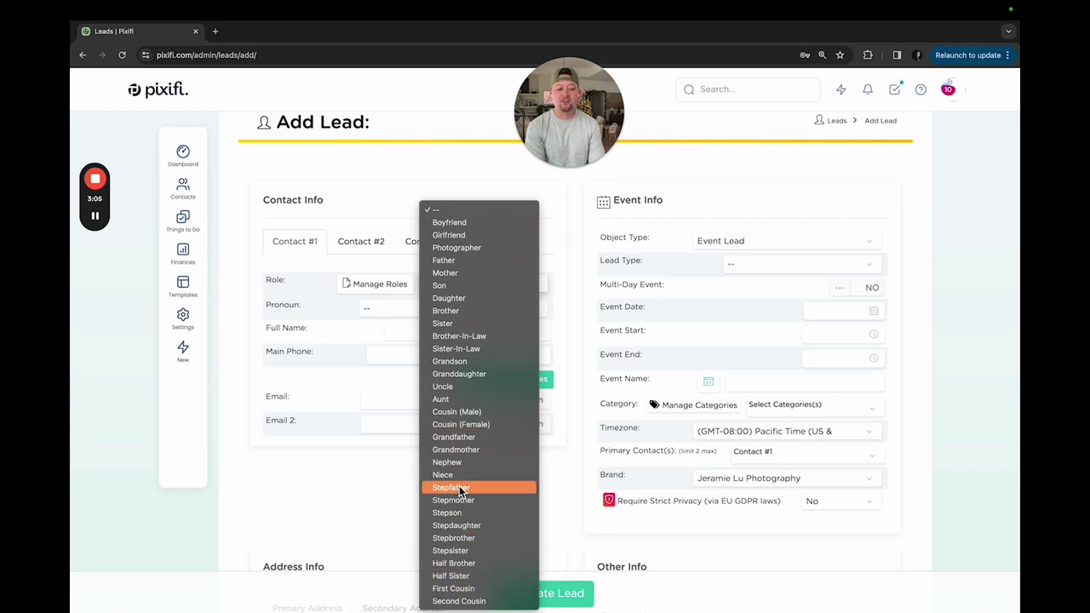
click(346, 535)
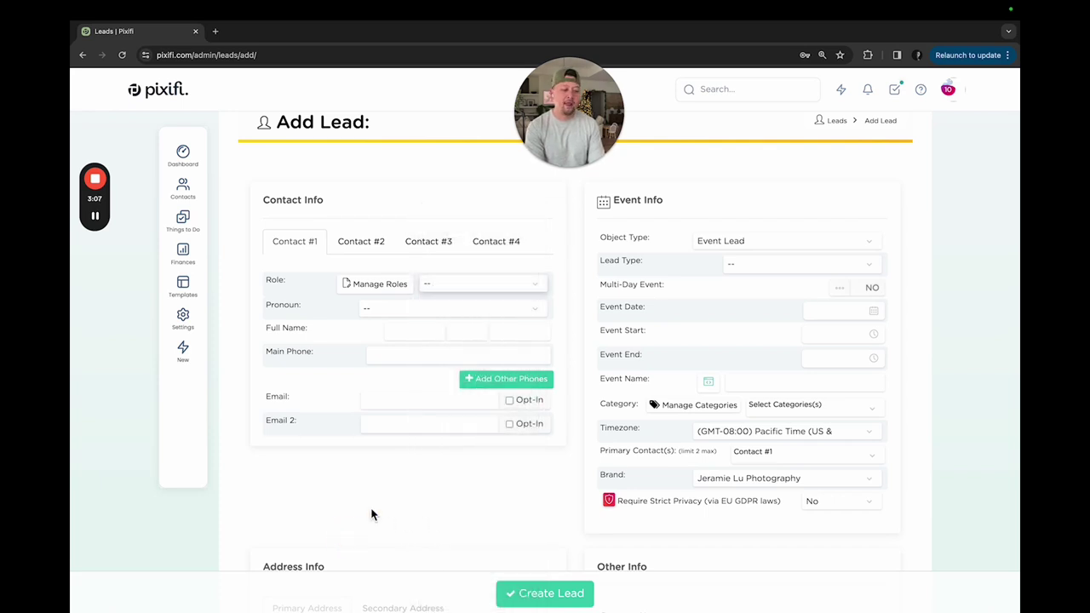
click(497, 283)
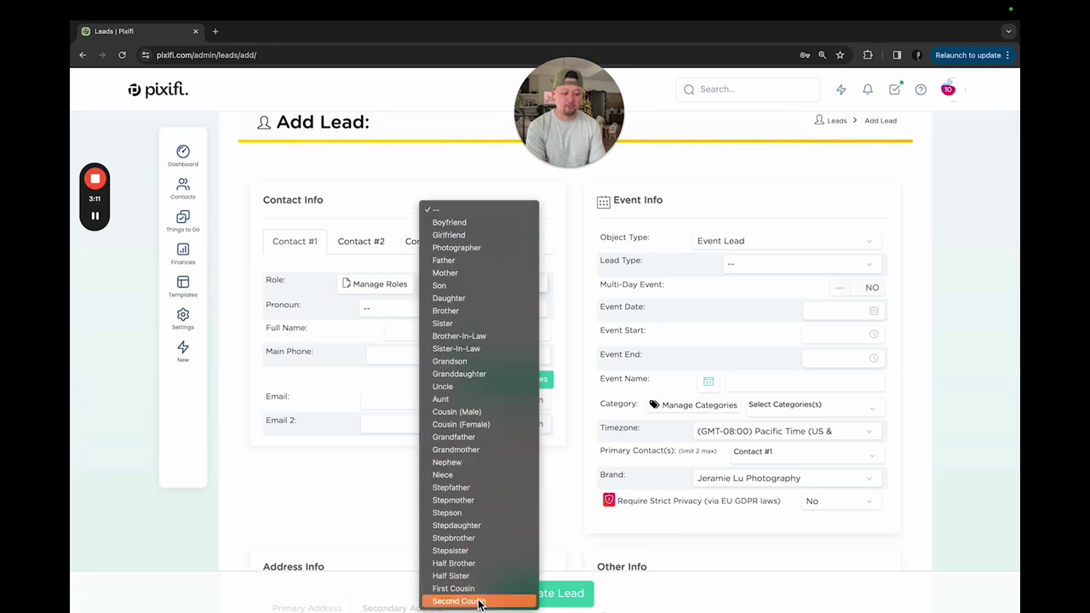
click(353, 504)
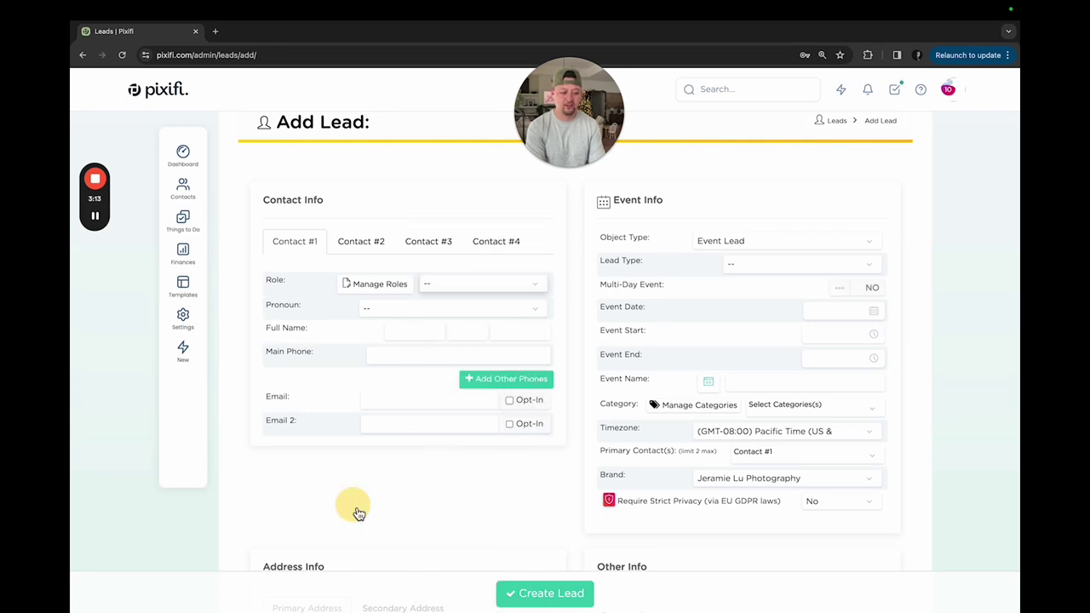
click(481, 311)
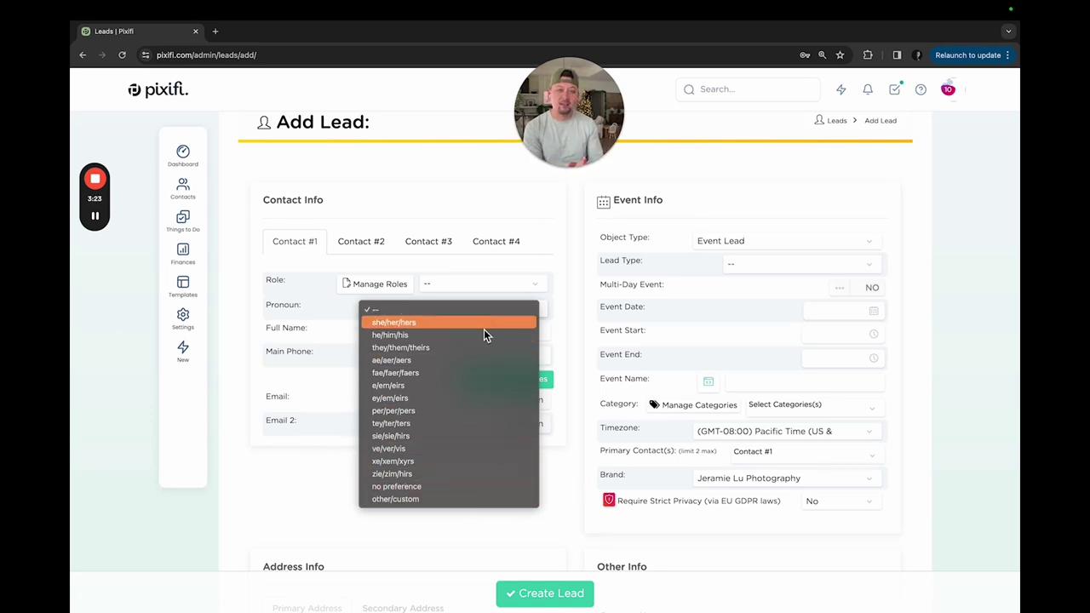
click(277, 521)
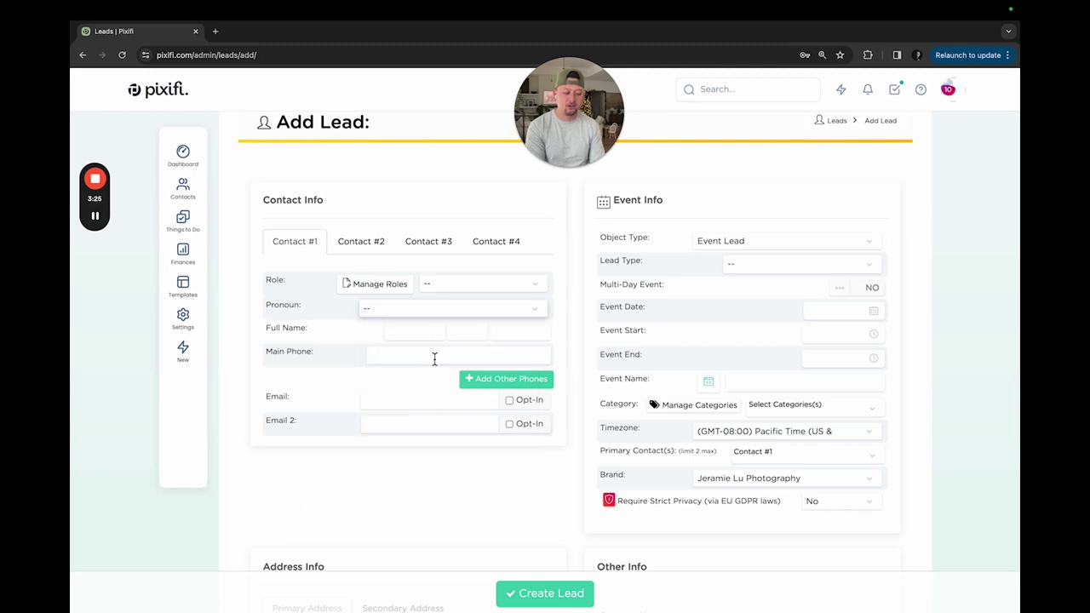
click(415, 332)
click(469, 332)
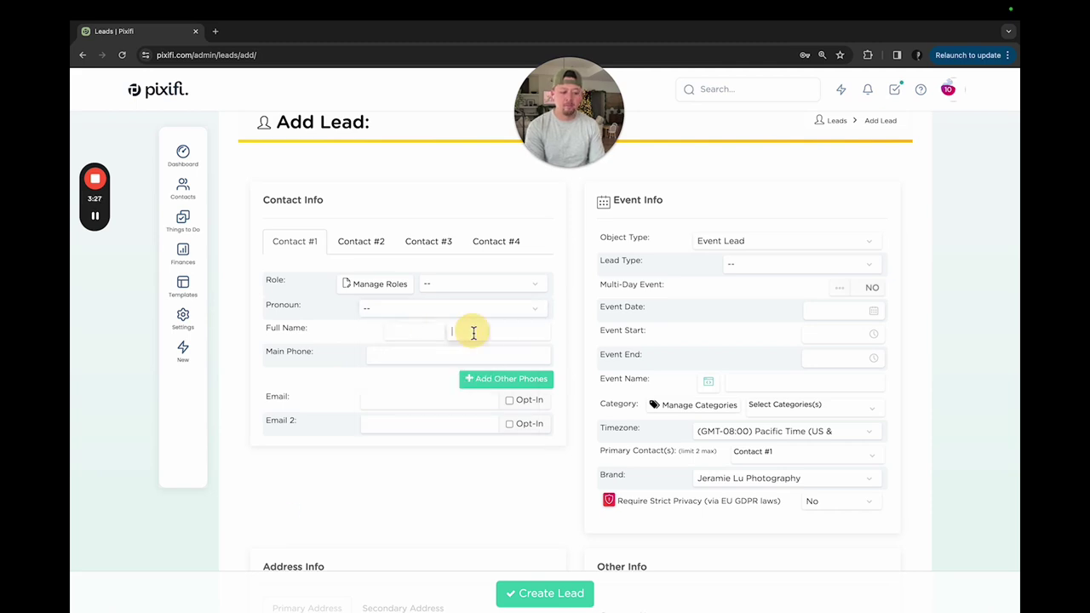
click(514, 334)
click(412, 358)
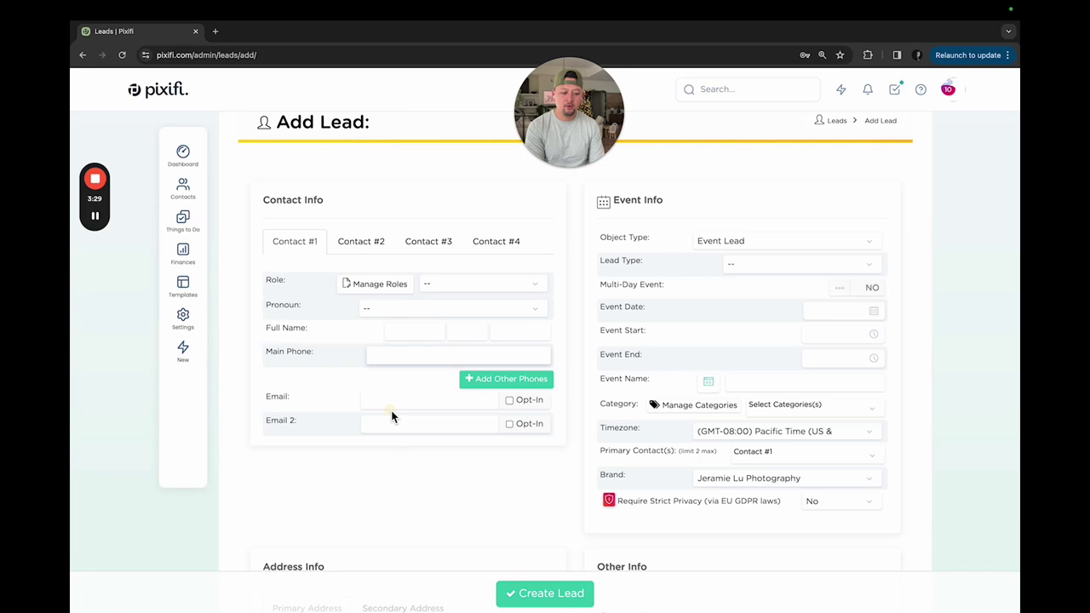
click(430, 426)
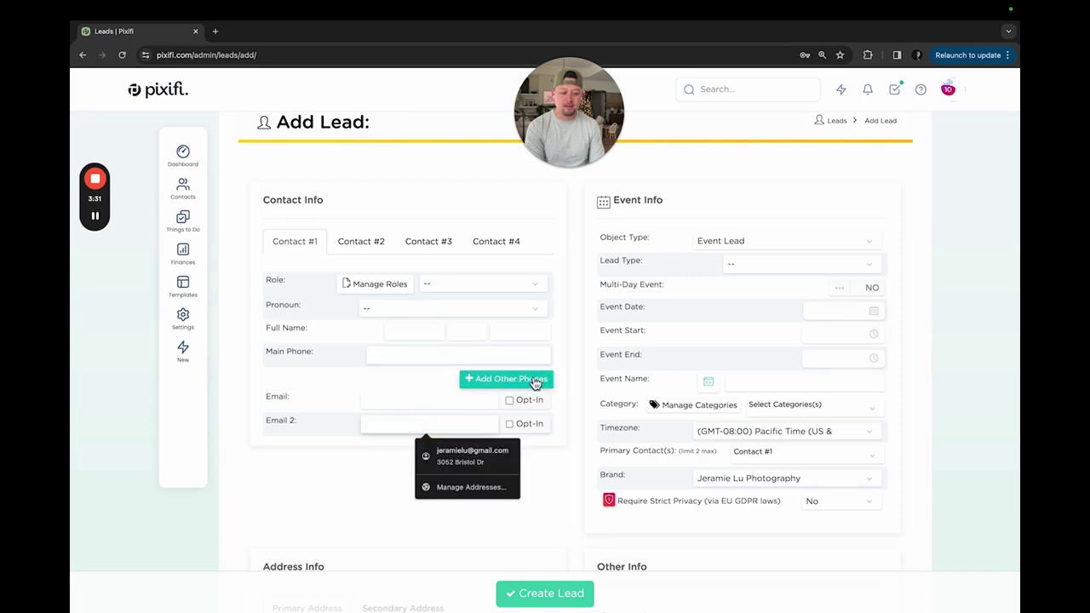
click(432, 401)
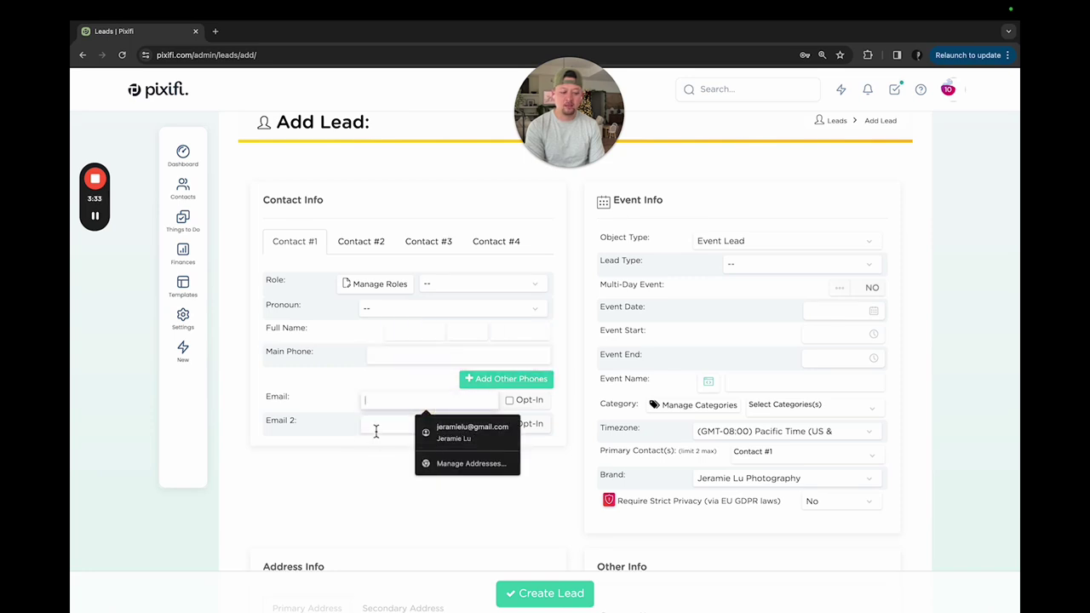
click(390, 482)
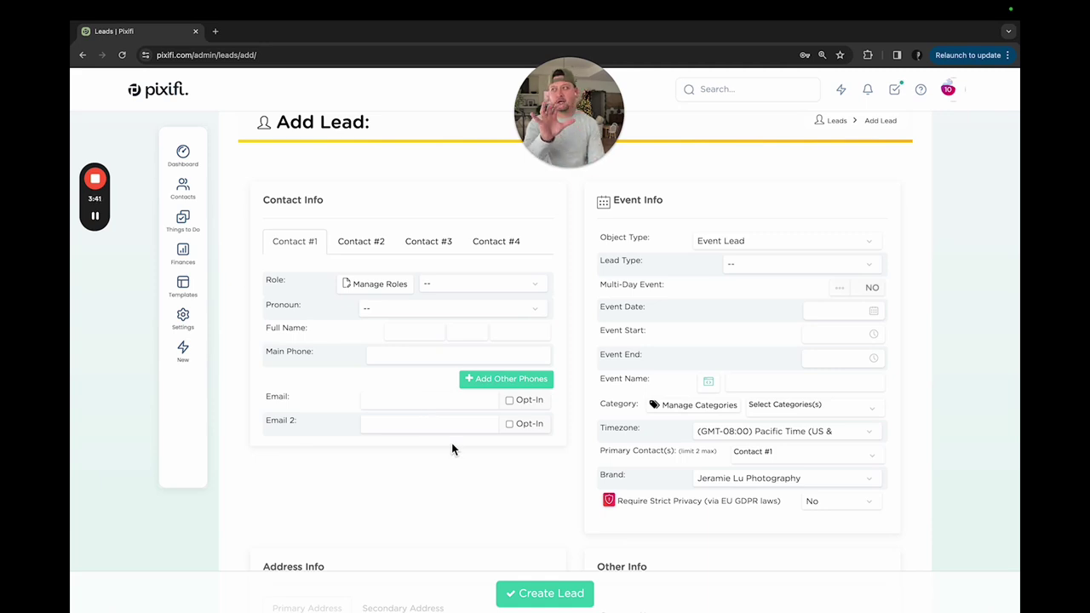
click(535, 379)
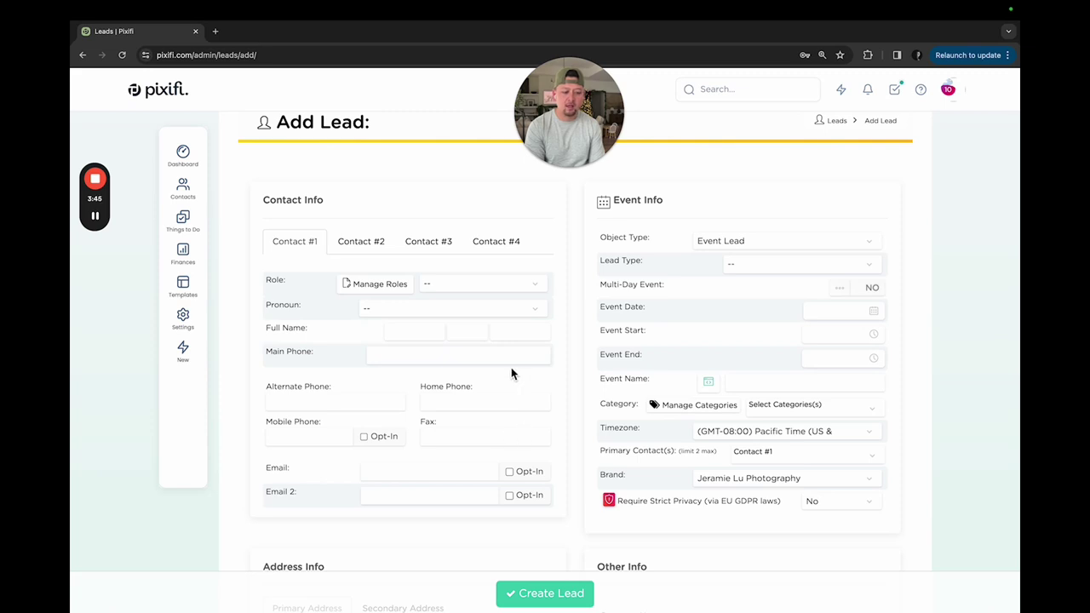
click(361, 244)
click(428, 244)
click(492, 244)
click(291, 248)
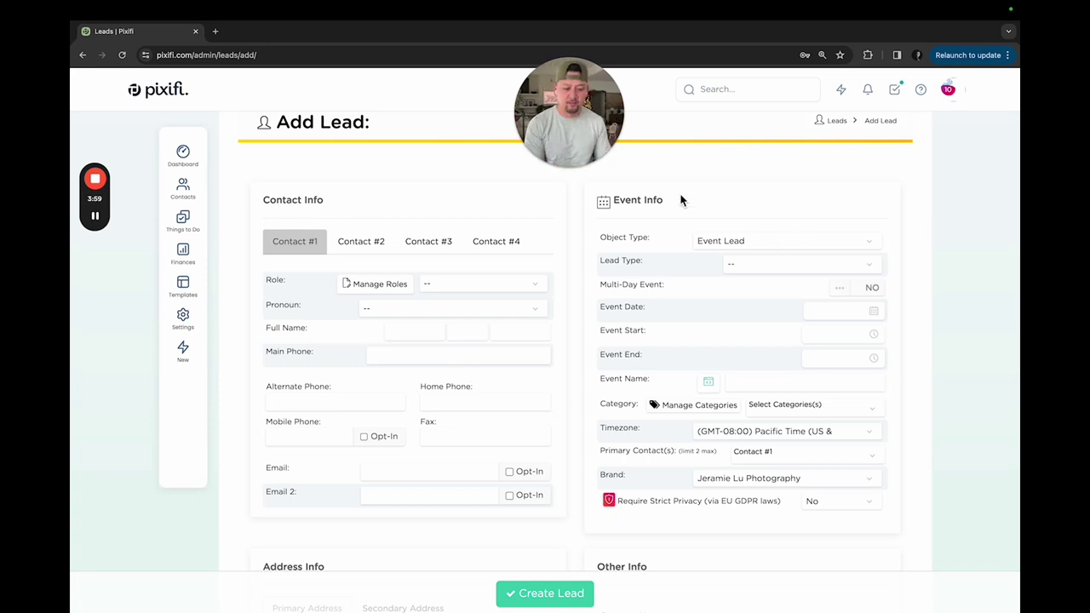
scroll(724, 244, down, 4)
scroll(366, 388, down, 1)
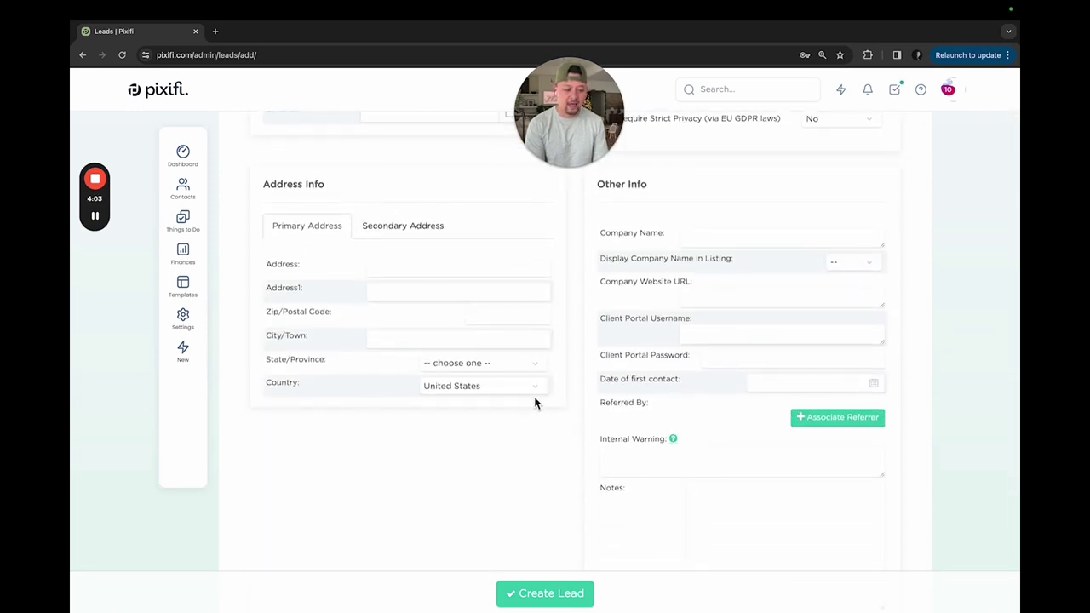
click(400, 223)
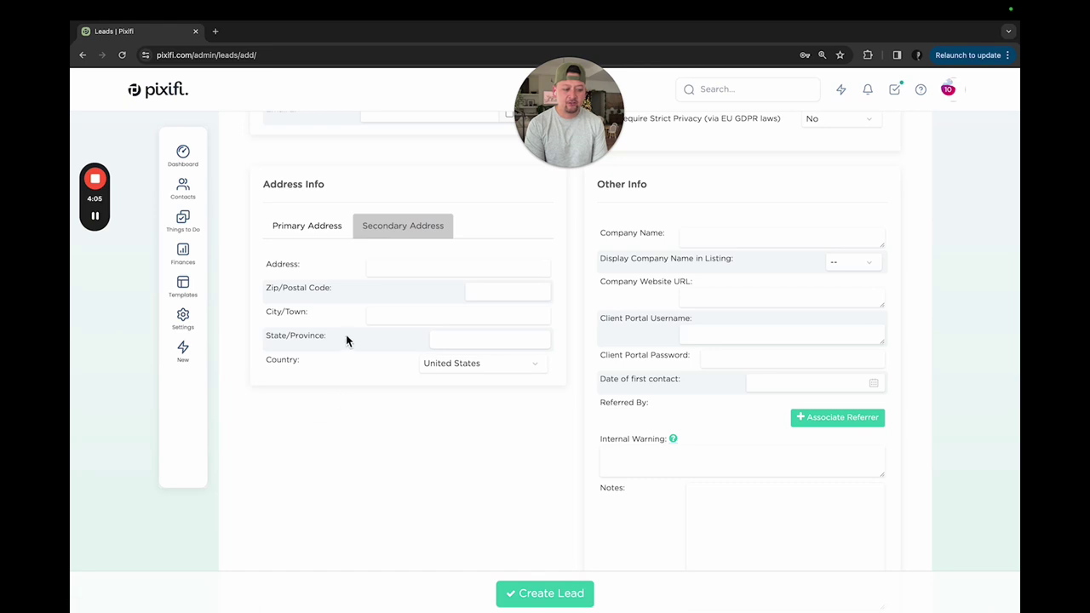
click(334, 233)
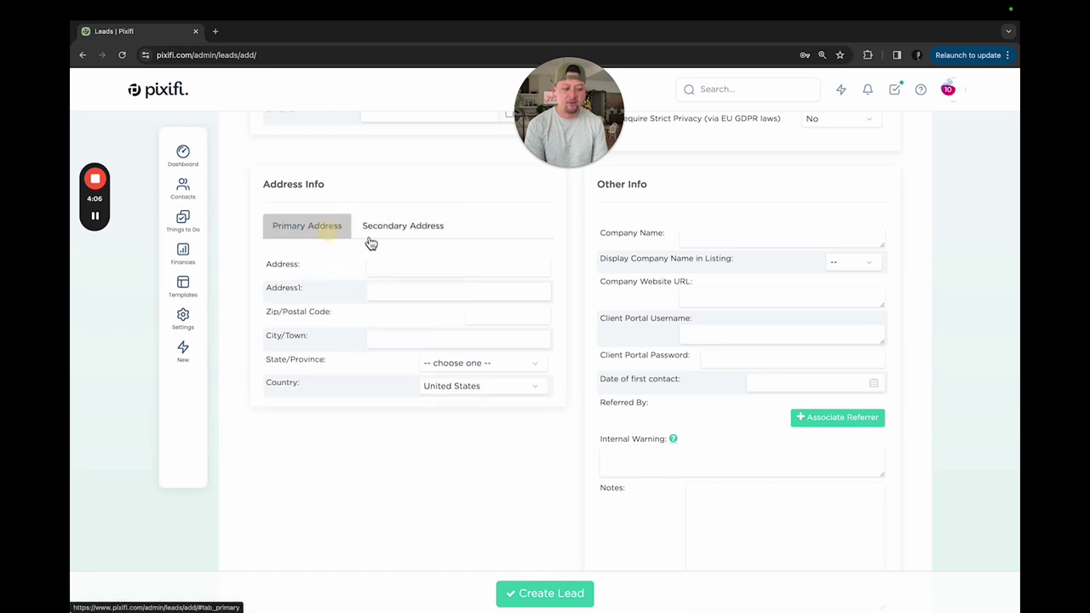
click(418, 237)
click(328, 225)
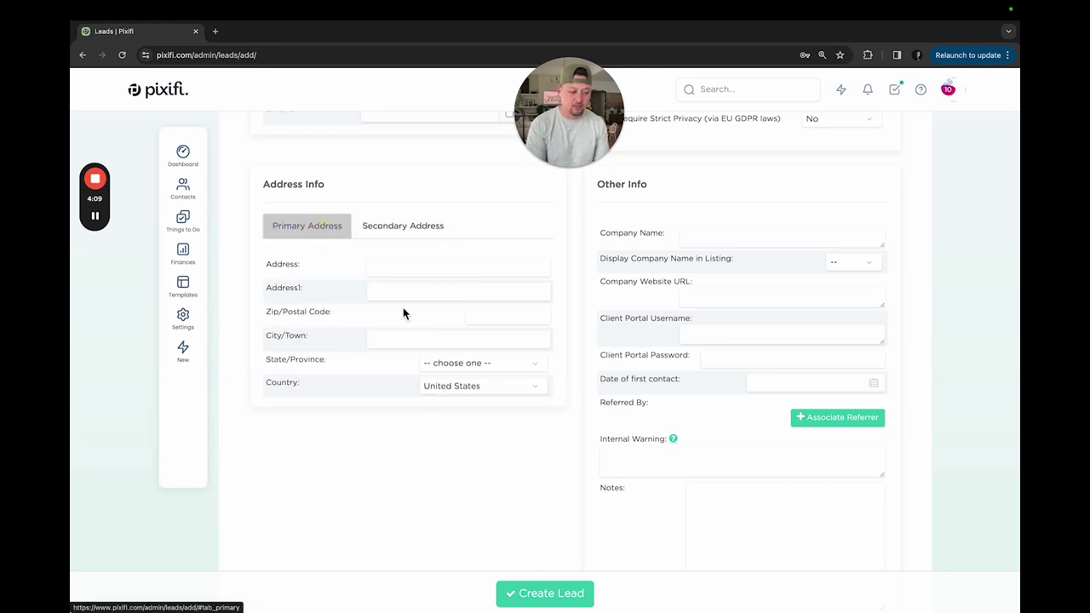
scroll(426, 303, down, 3)
scroll(427, 306, up, 5)
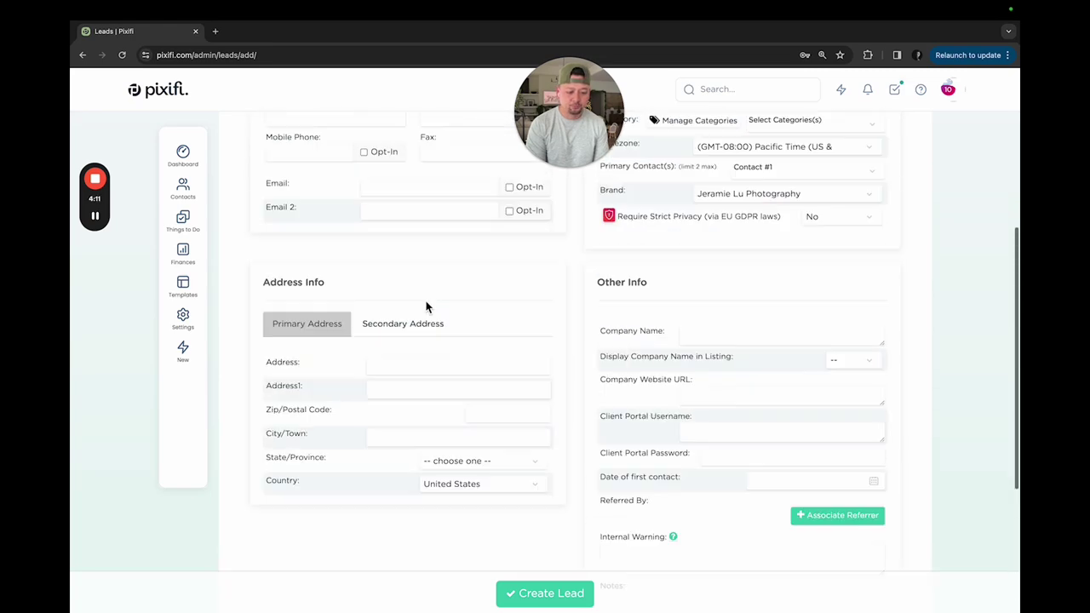
scroll(426, 307, up, 5)
click(808, 279)
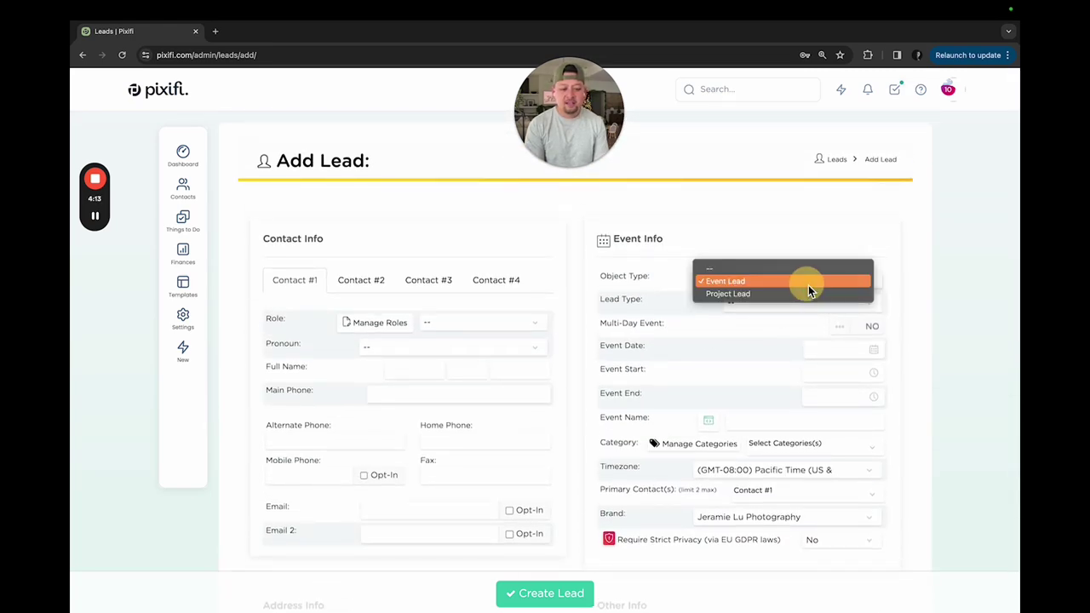
click(938, 274)
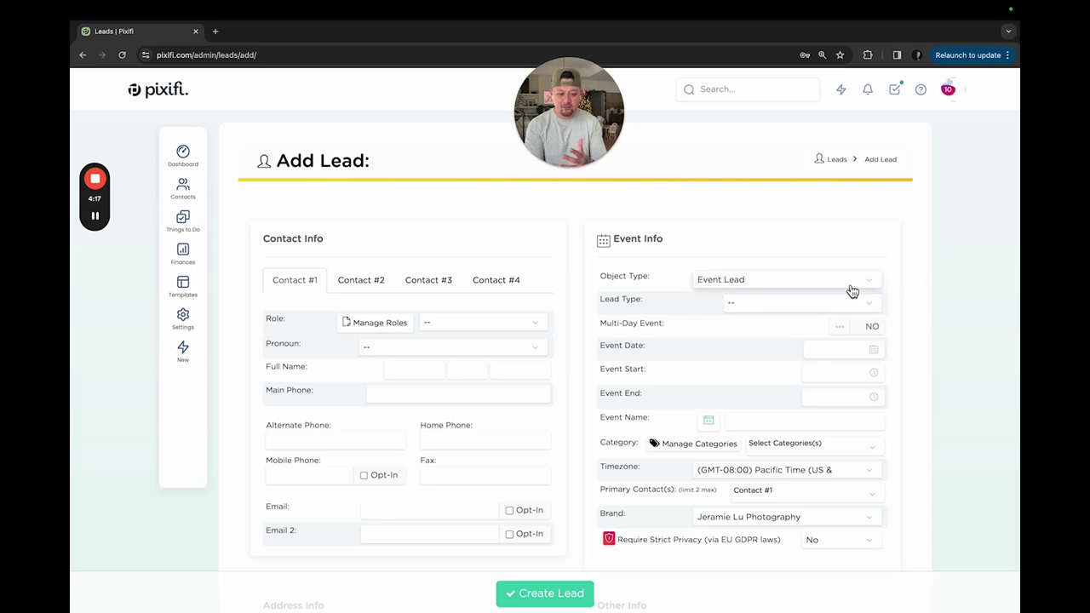
click(850, 284)
click(903, 287)
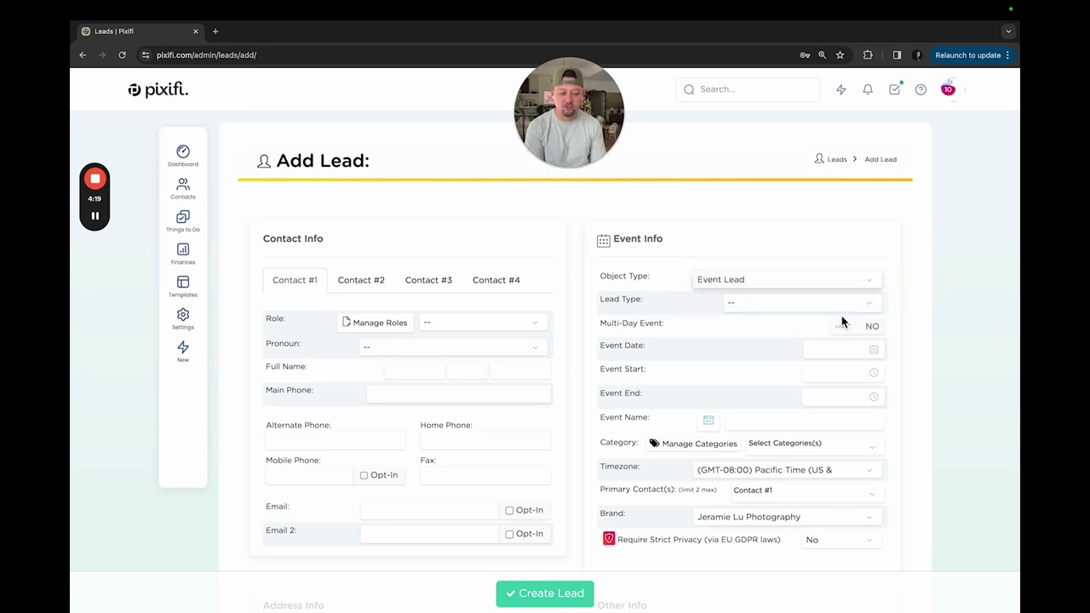
click(851, 306)
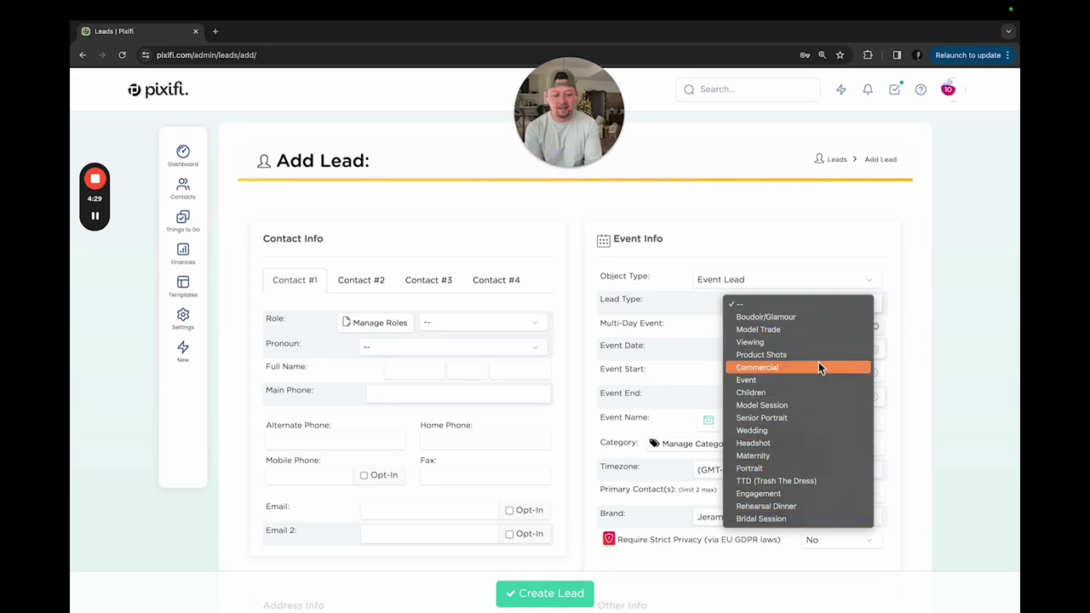
click(930, 364)
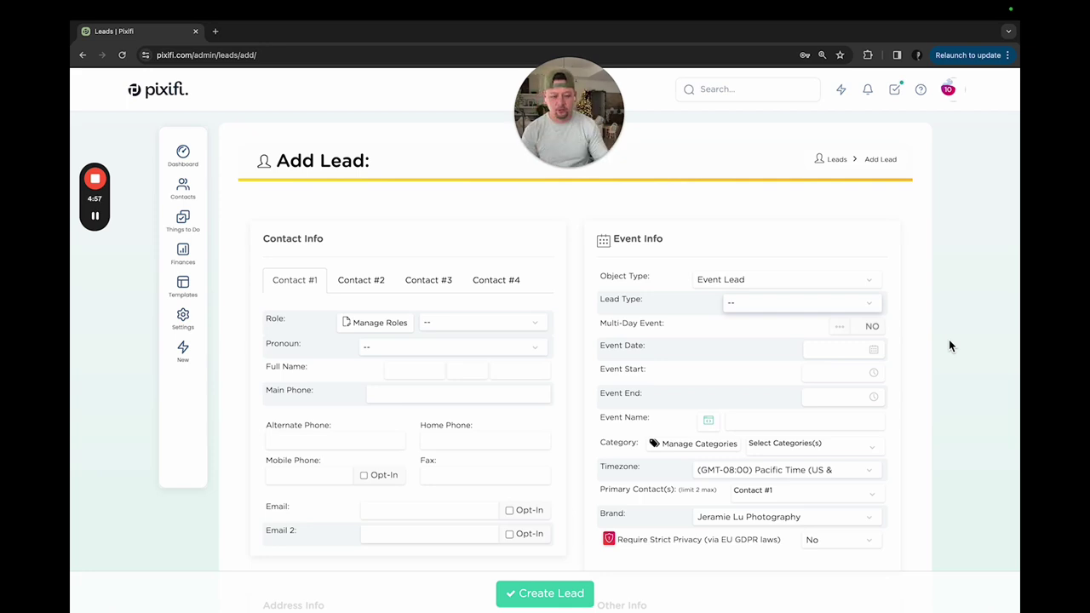
click(854, 351)
click(951, 339)
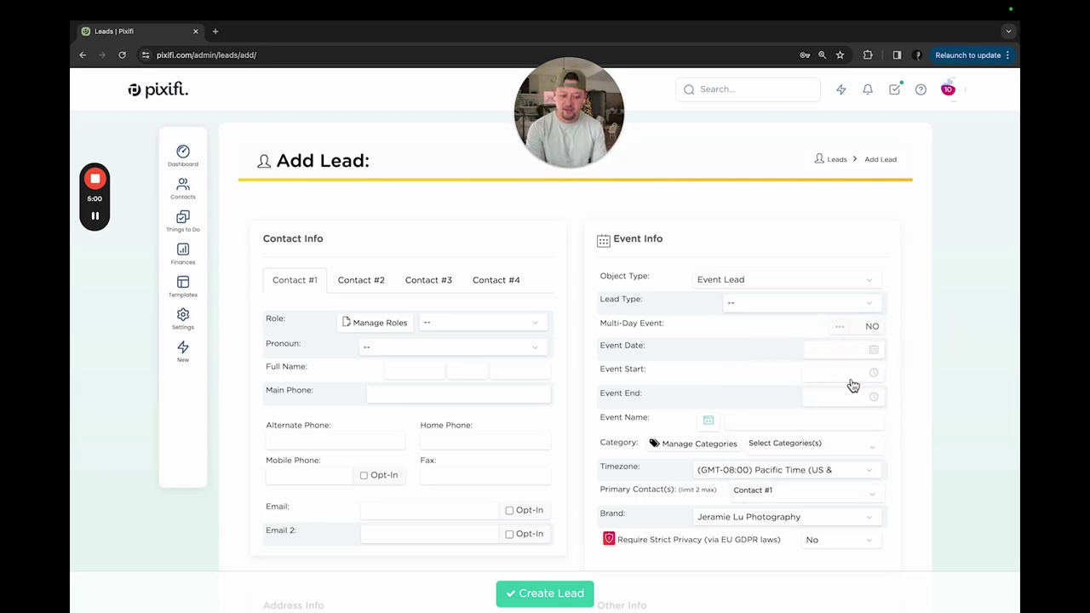
scroll(914, 383, down, 3)
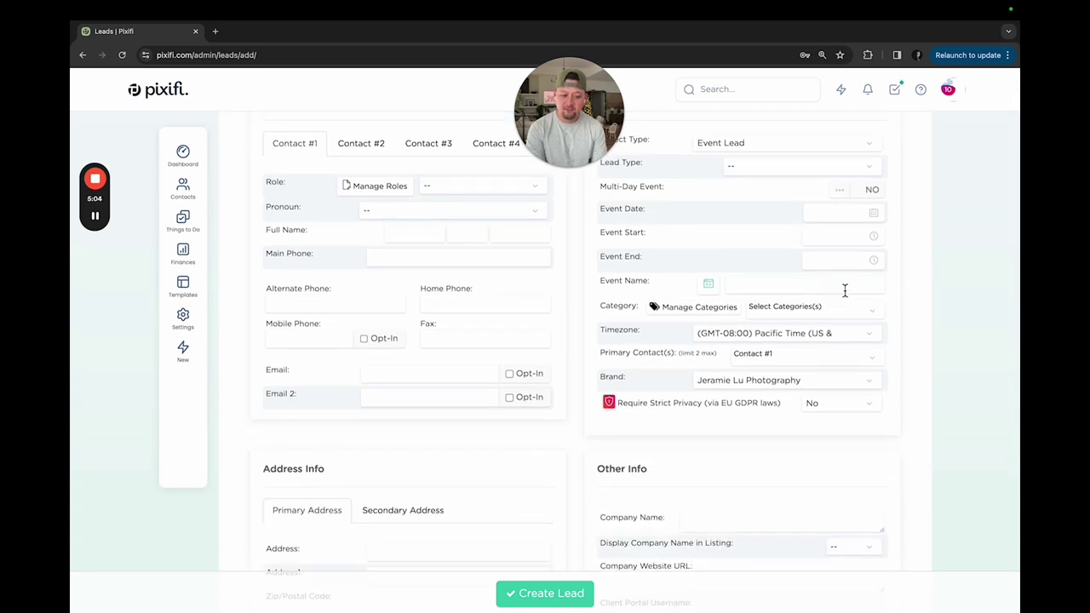
click(769, 288)
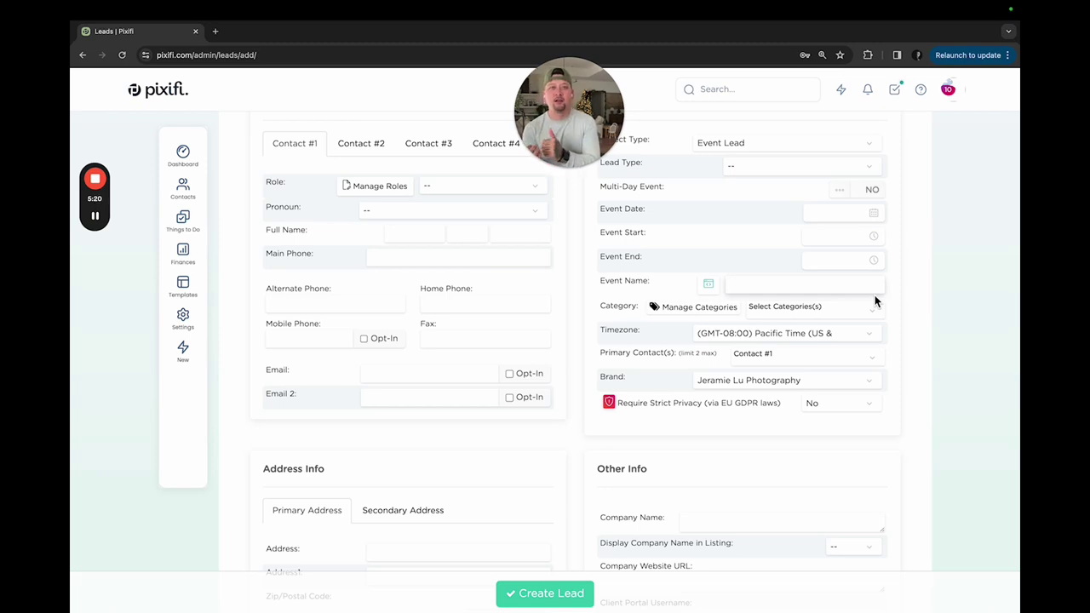
click(712, 286)
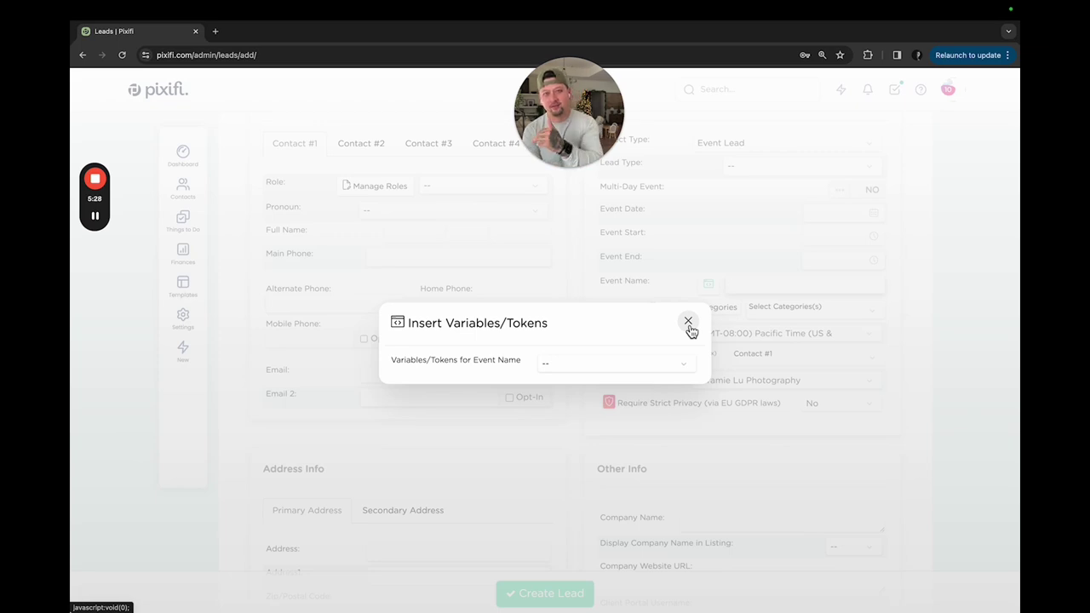
click(688, 323)
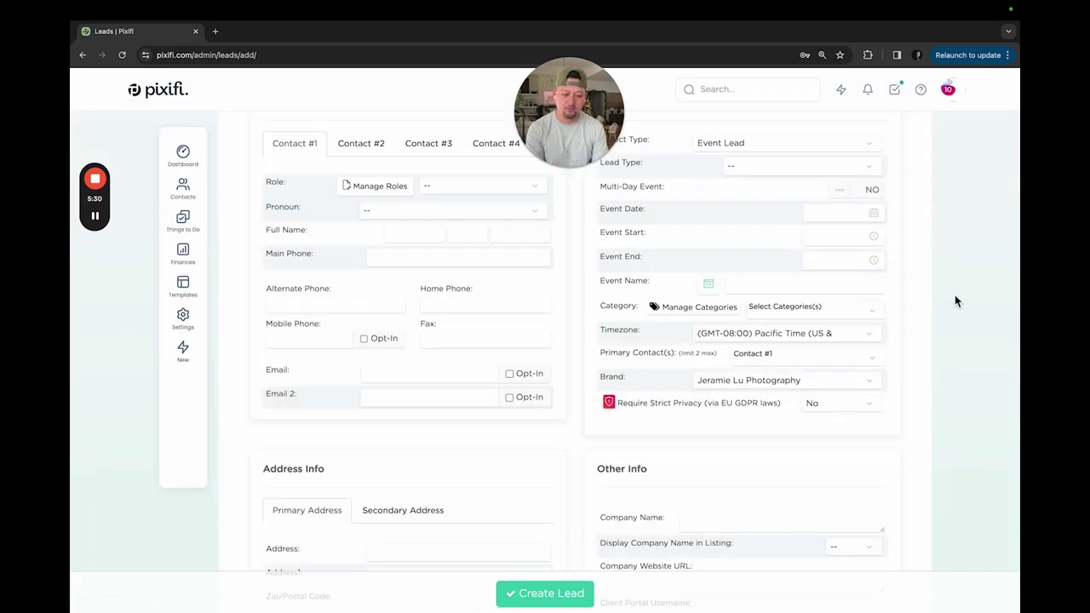
scroll(949, 297, down, 2)
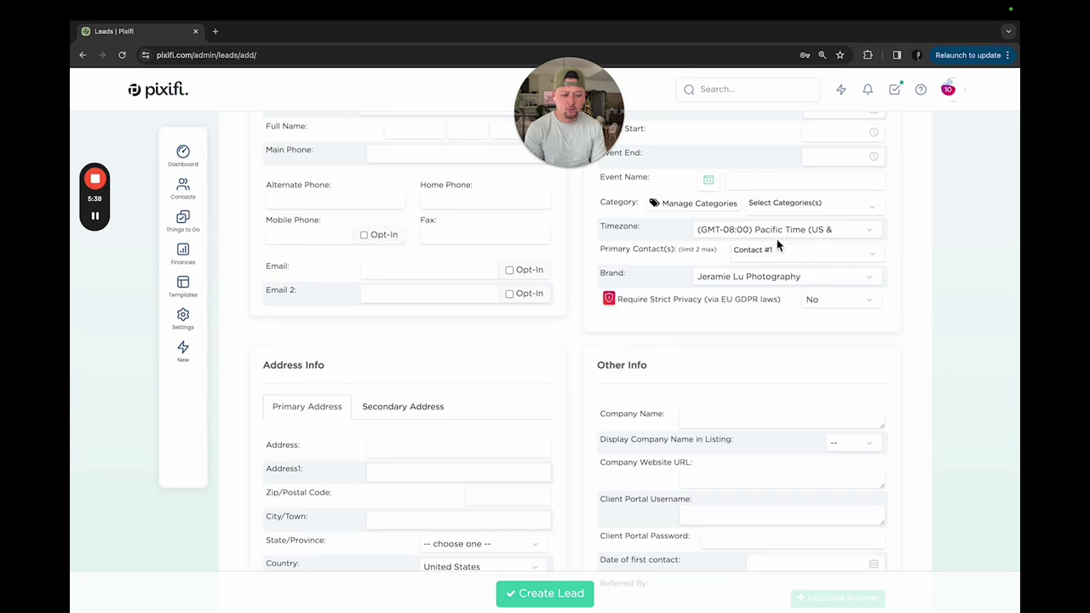
scroll(878, 325, down, 1)
scroll(878, 325, down, 5)
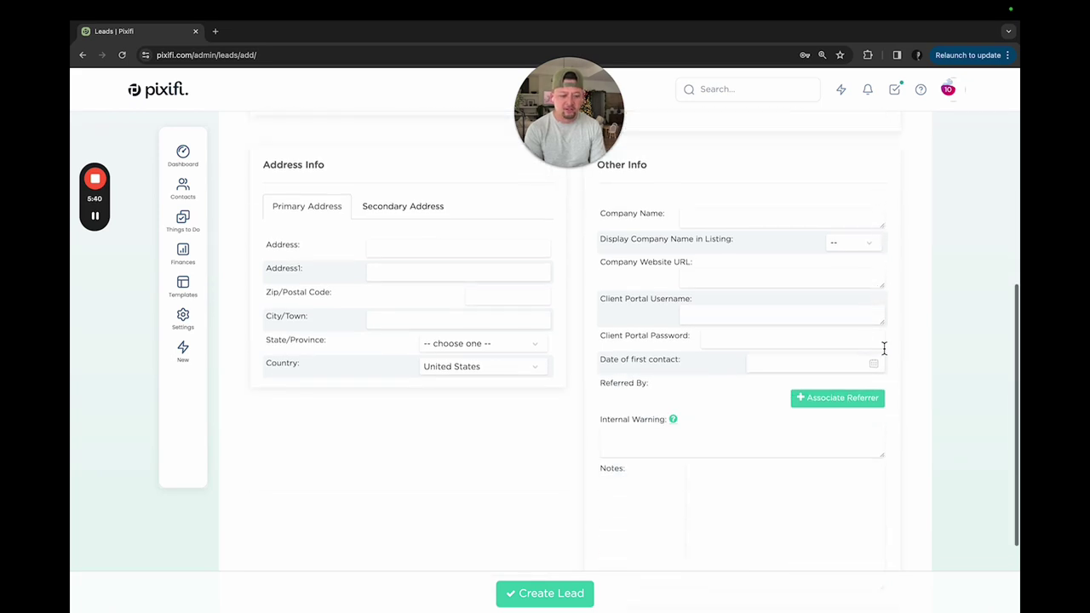
click(764, 227)
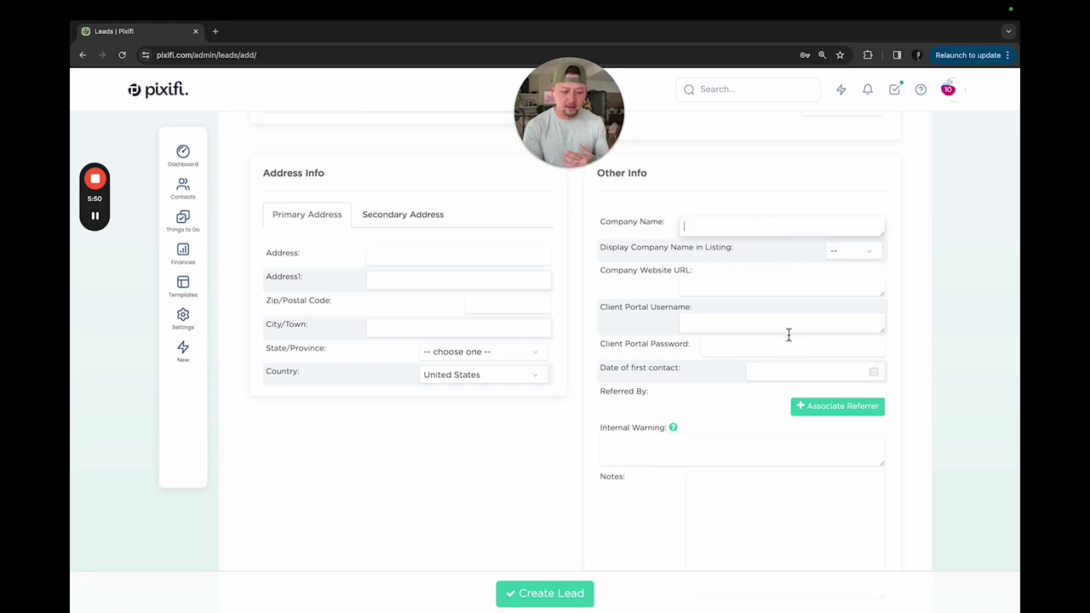
scroll(803, 409, down, 1)
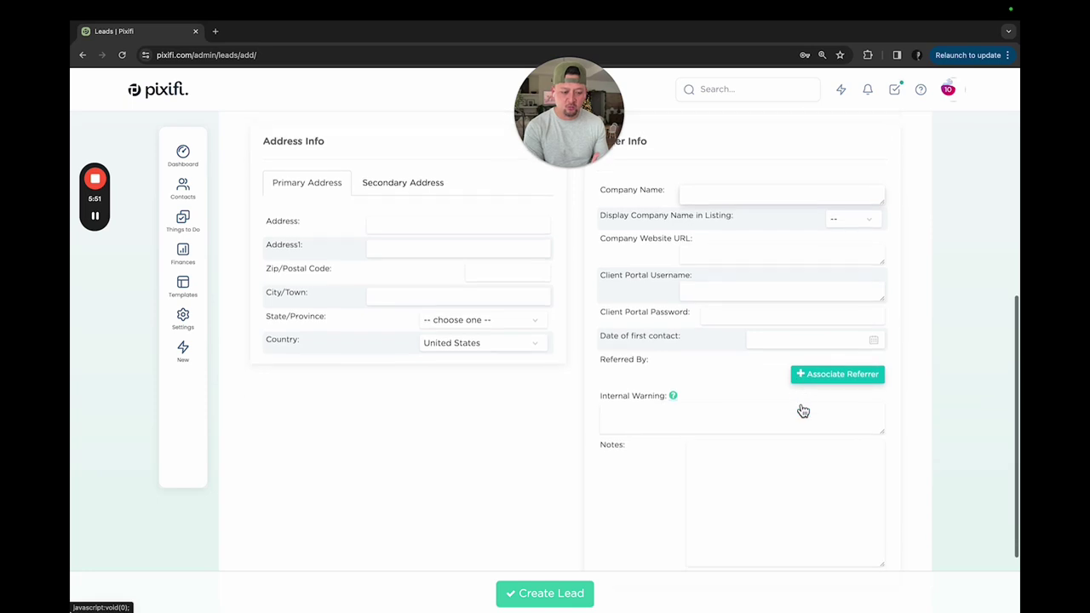
click(850, 385)
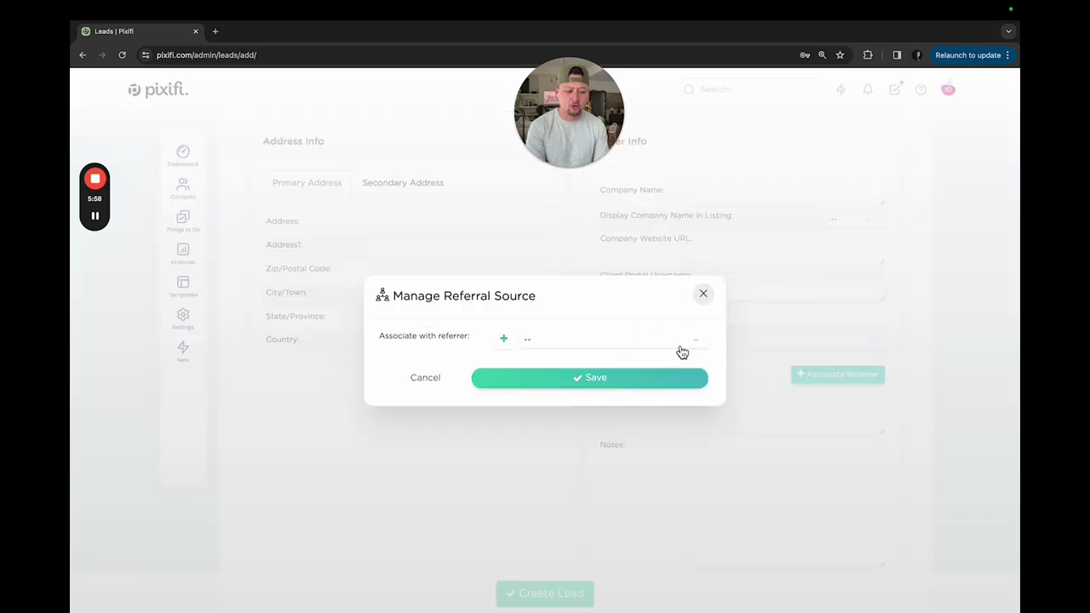
click(679, 345)
scroll(676, 400, down, 10)
scroll(676, 400, down, 15)
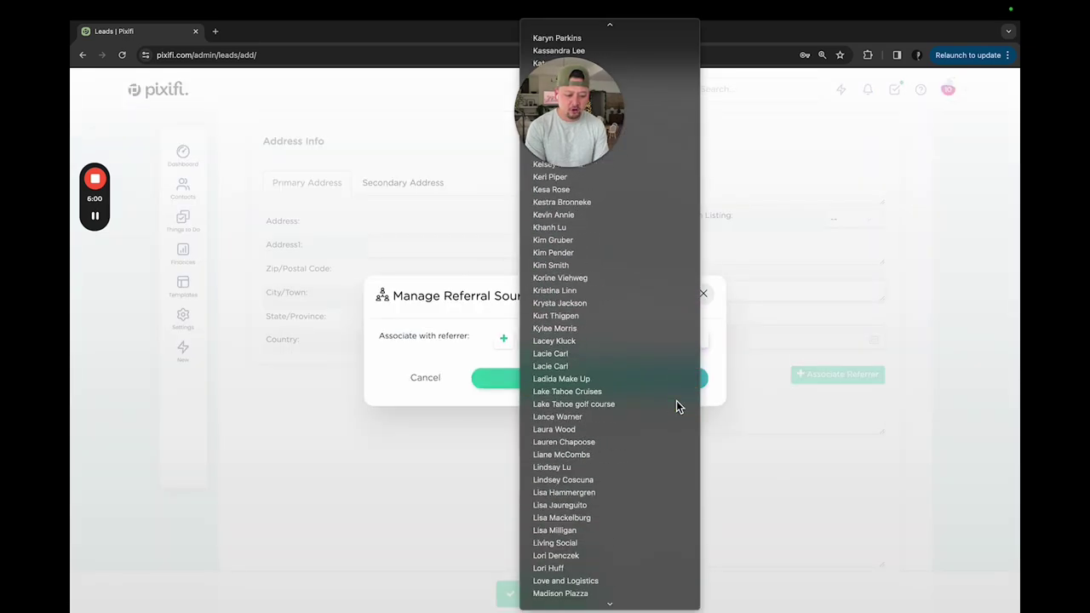
scroll(676, 400, up, 20)
scroll(677, 400, up, 15)
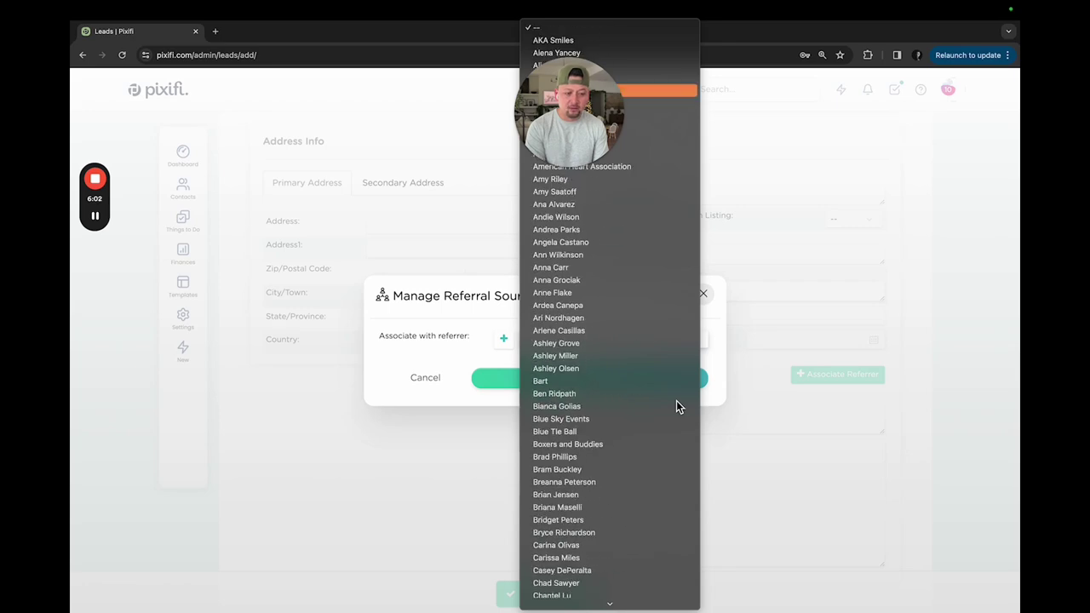
click(969, 275)
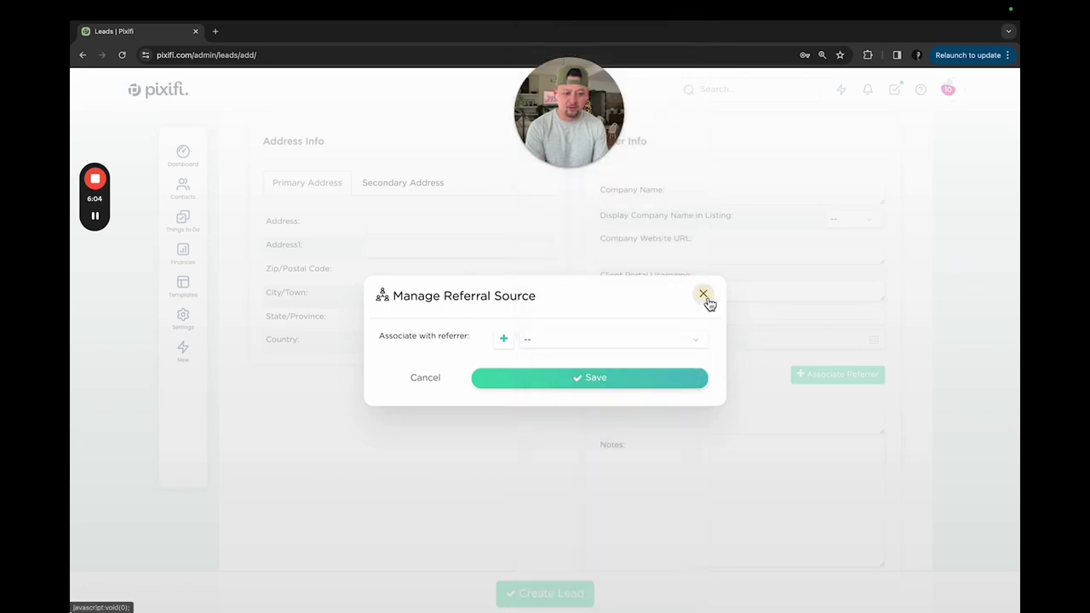
click(704, 295)
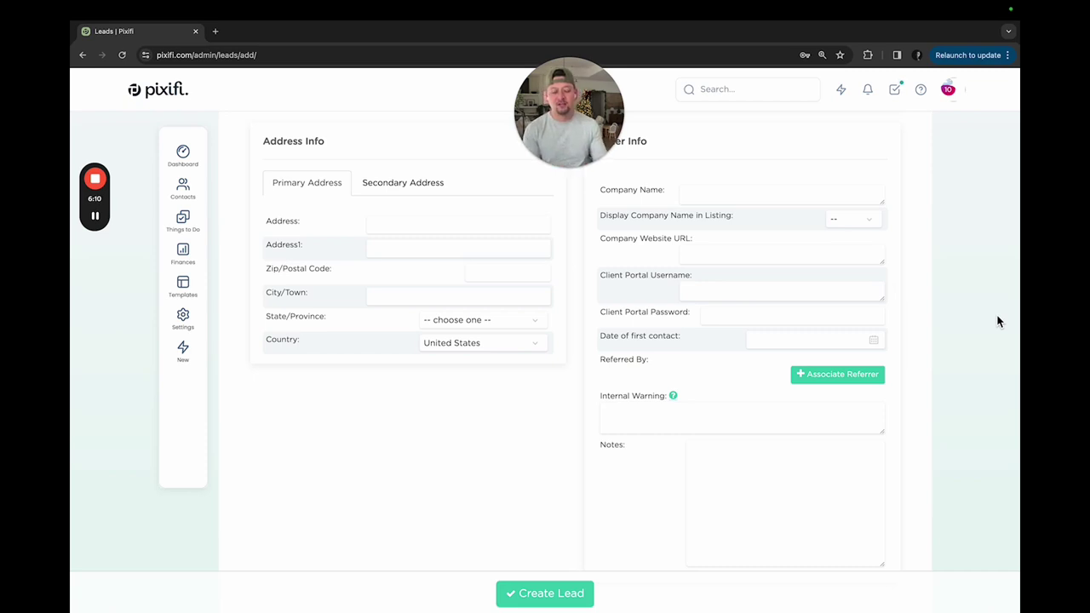
click(674, 397)
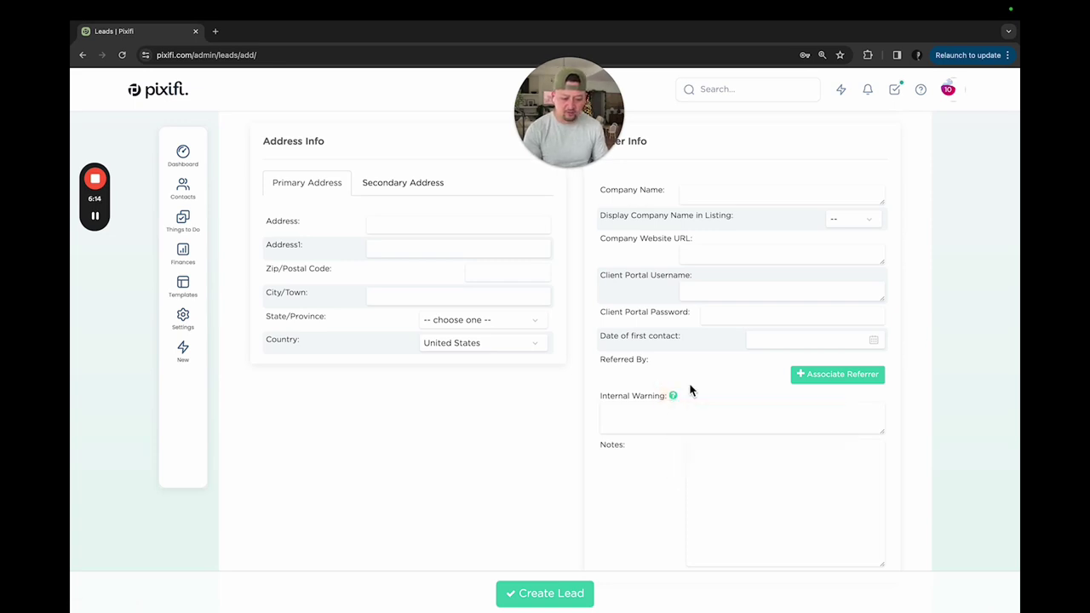
mouse_move(675, 400)
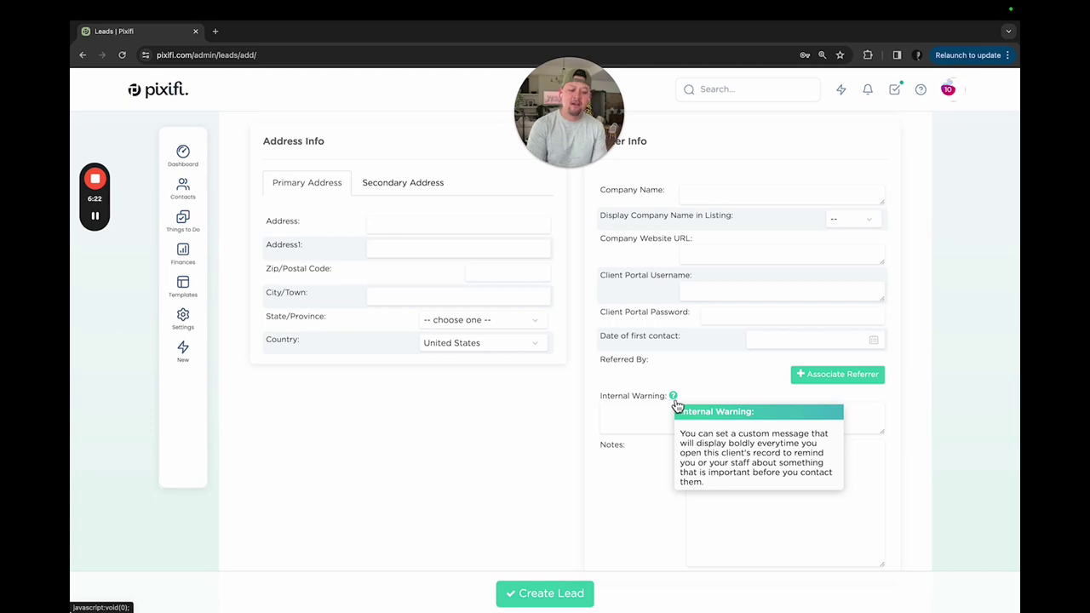
click(842, 425)
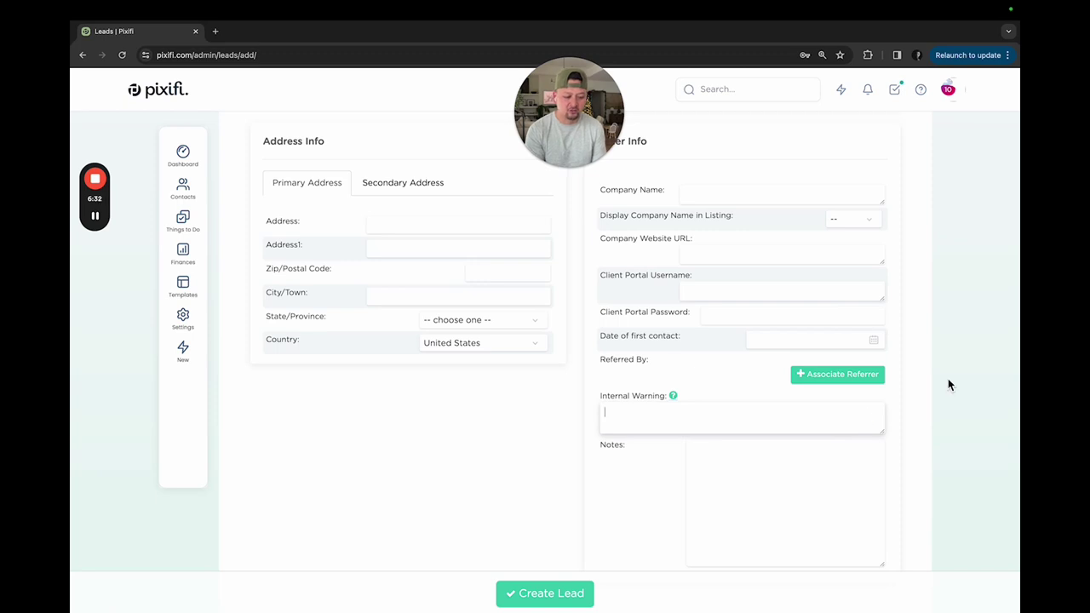
scroll(948, 385, down, 3)
click(740, 355)
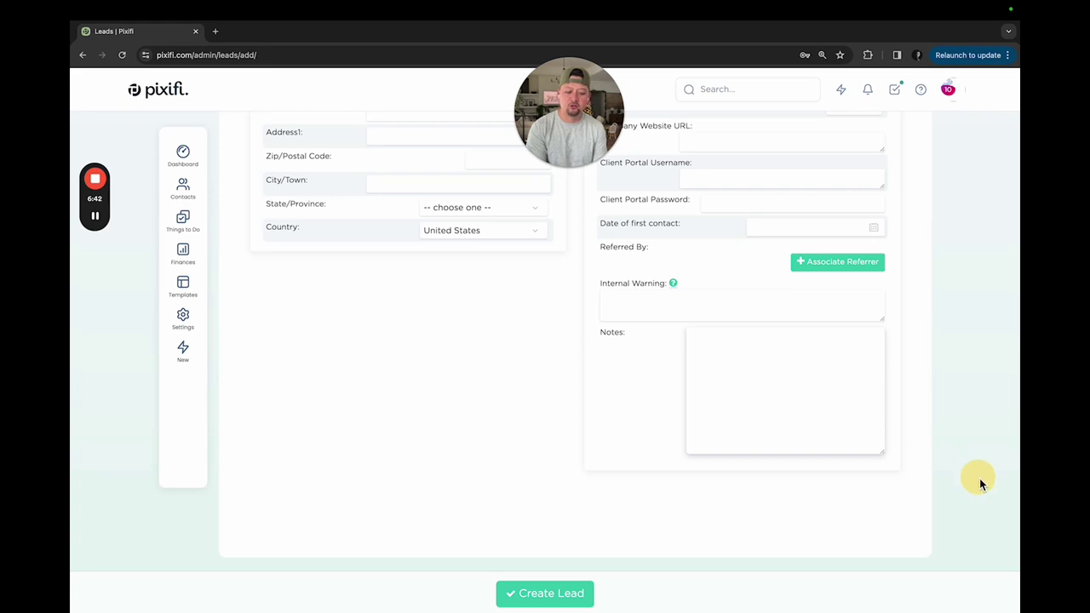
click(971, 382)
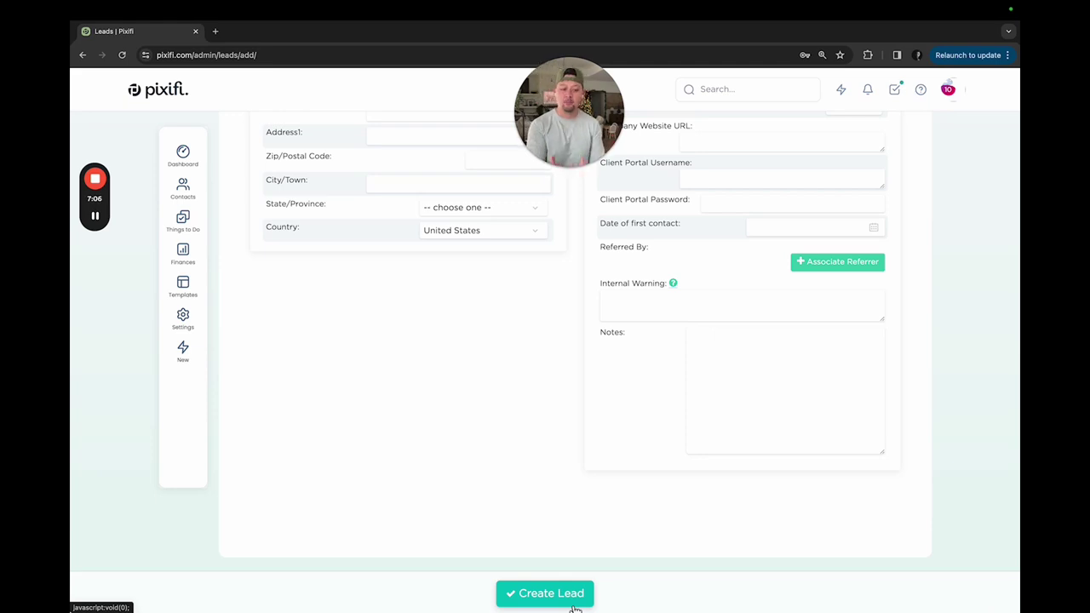
mouse_move(579, 113)
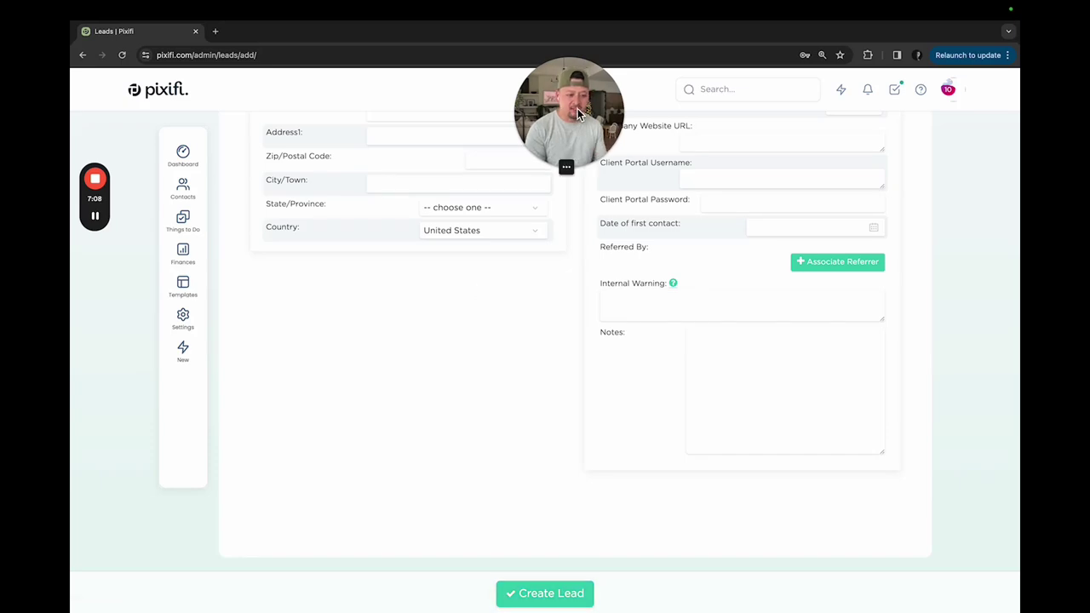